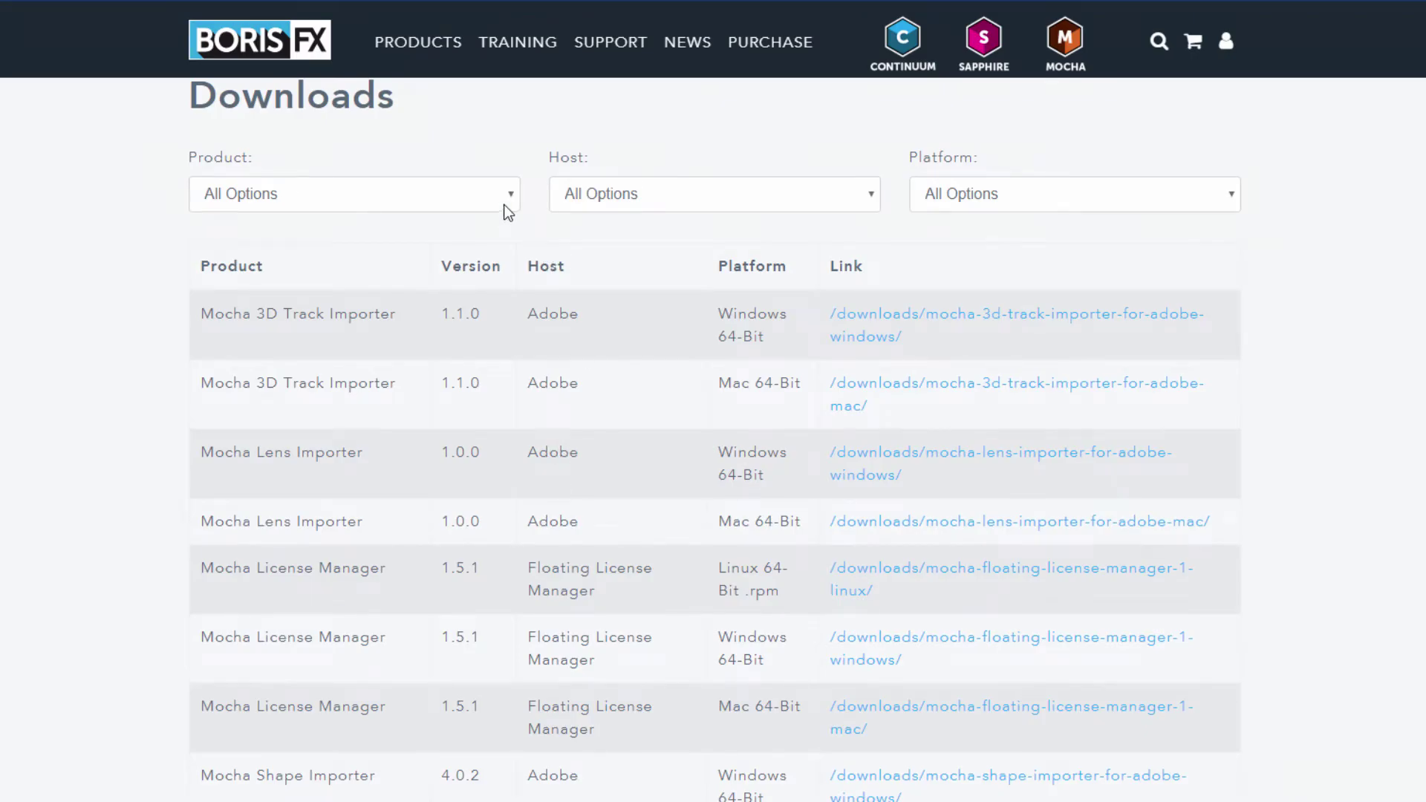
- Filter the Boris FX downloads to Boris Continuum 2019 Particle Emitters 12.0.1 for Windows and Mac
{"action": "left_click", "coordinate": [508, 211]}
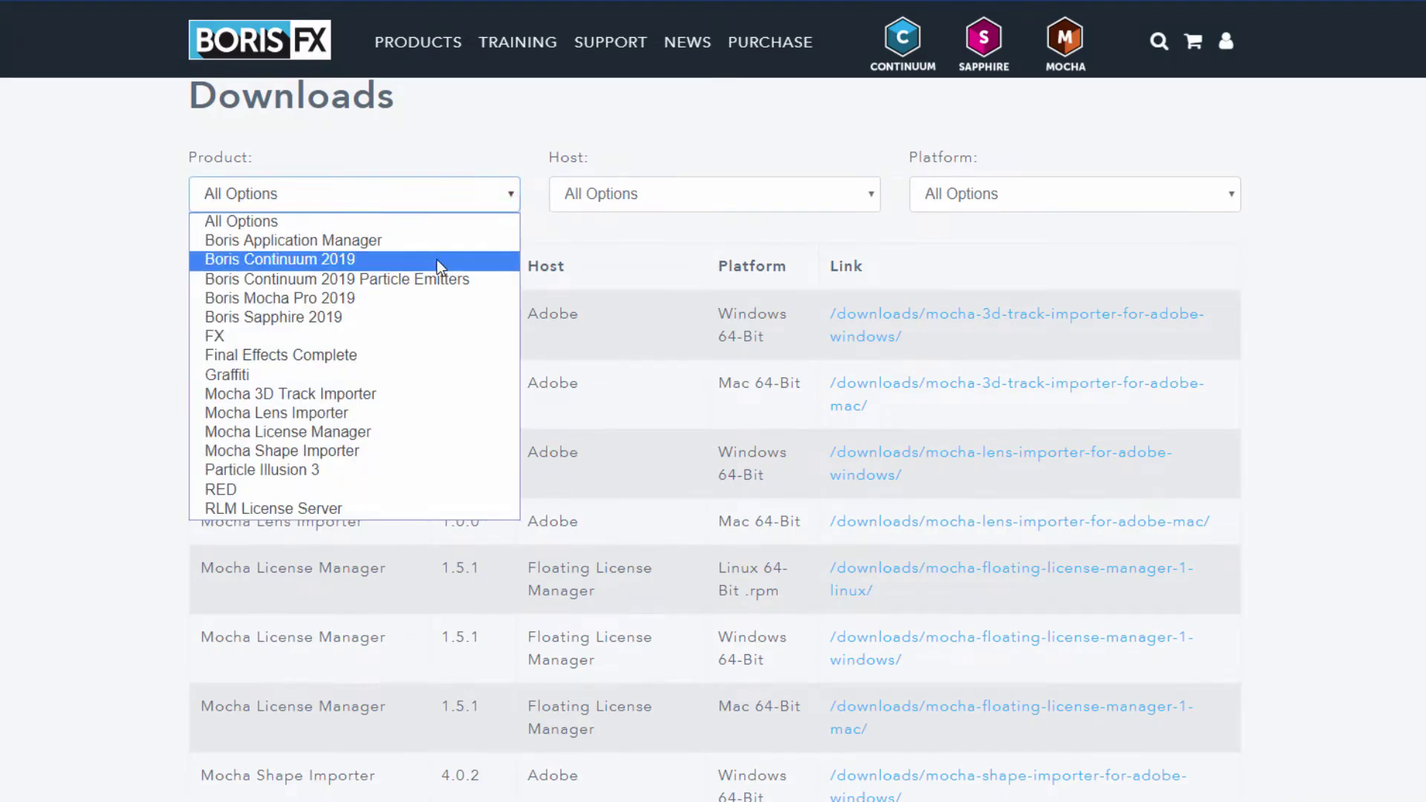
{"action": "left_click", "coordinate": [434, 277]}
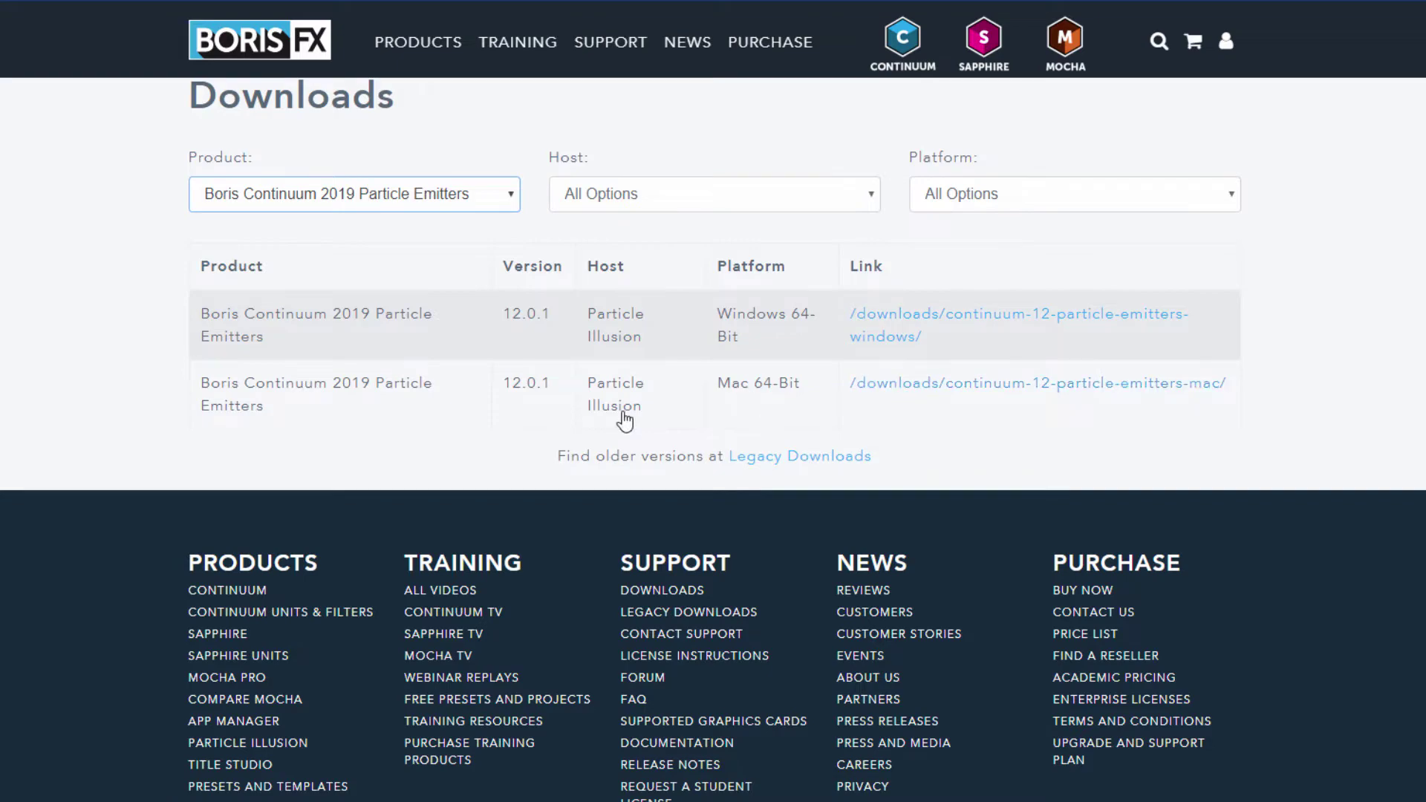
- Preview the lake clip, set BCC Particle Illusion transforms to World, and launch Mocha Motion Tracker
{"action": "key", "text": "space"}
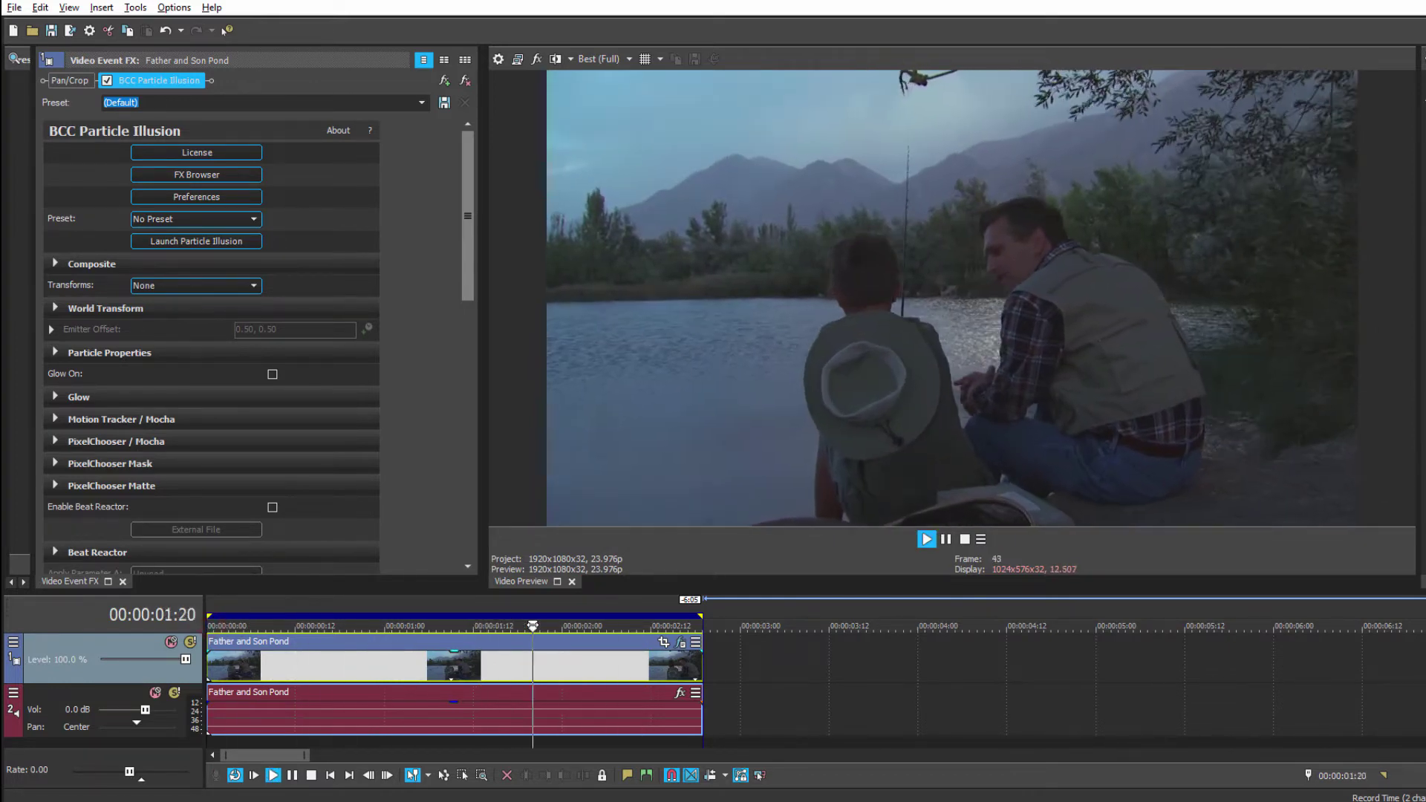
{"action": "key", "text": "Return"}
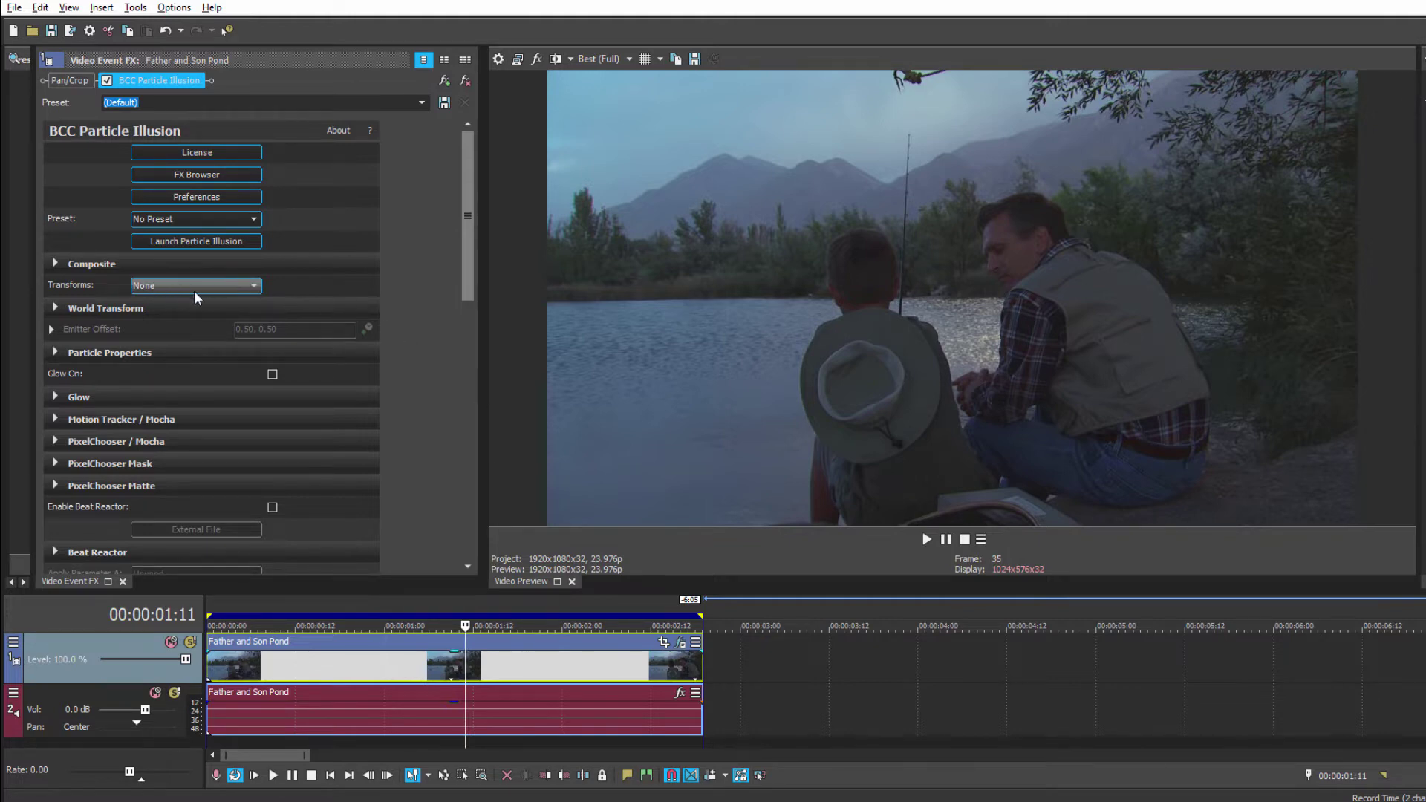
{"action": "left_click", "coordinate": [252, 286]}
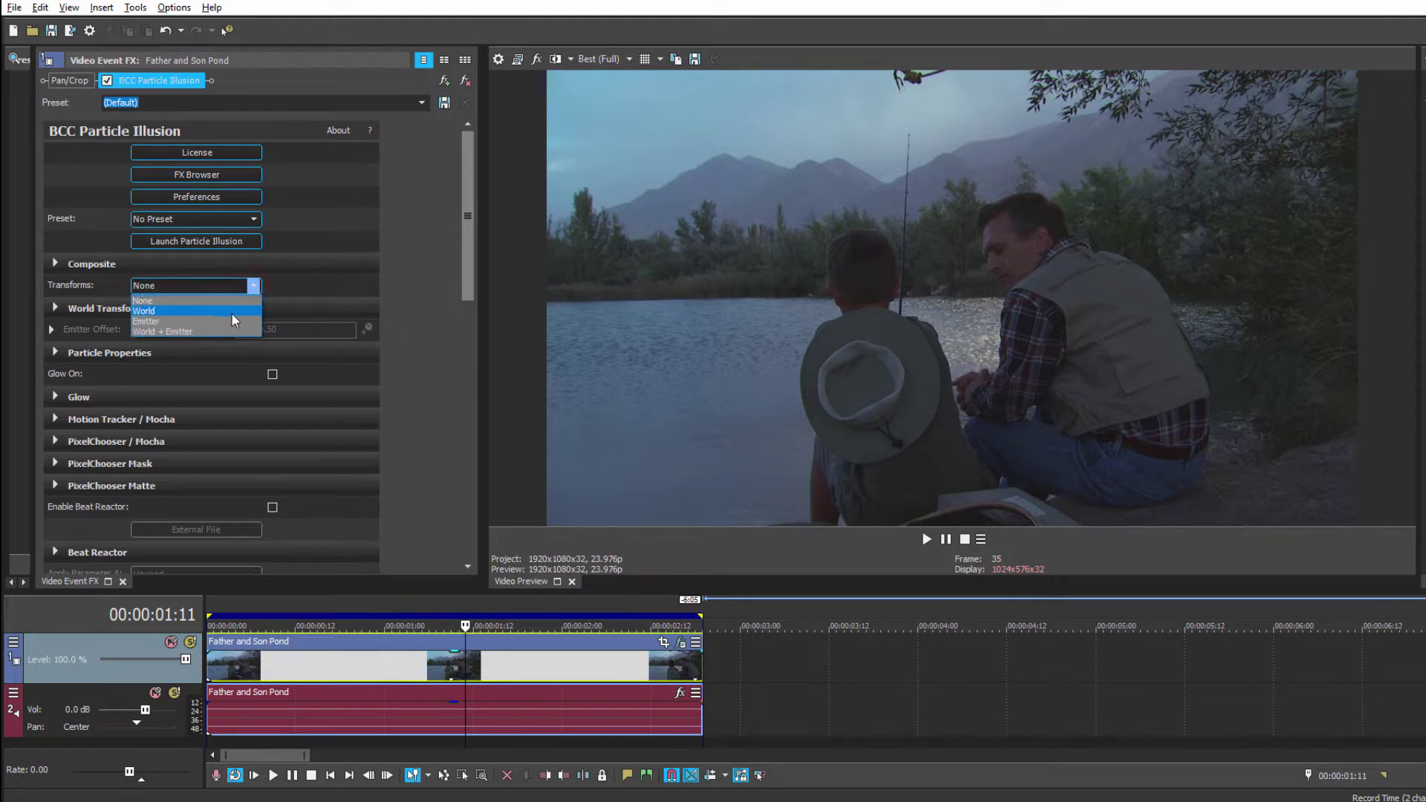
{"action": "left_click", "coordinate": [149, 311]}
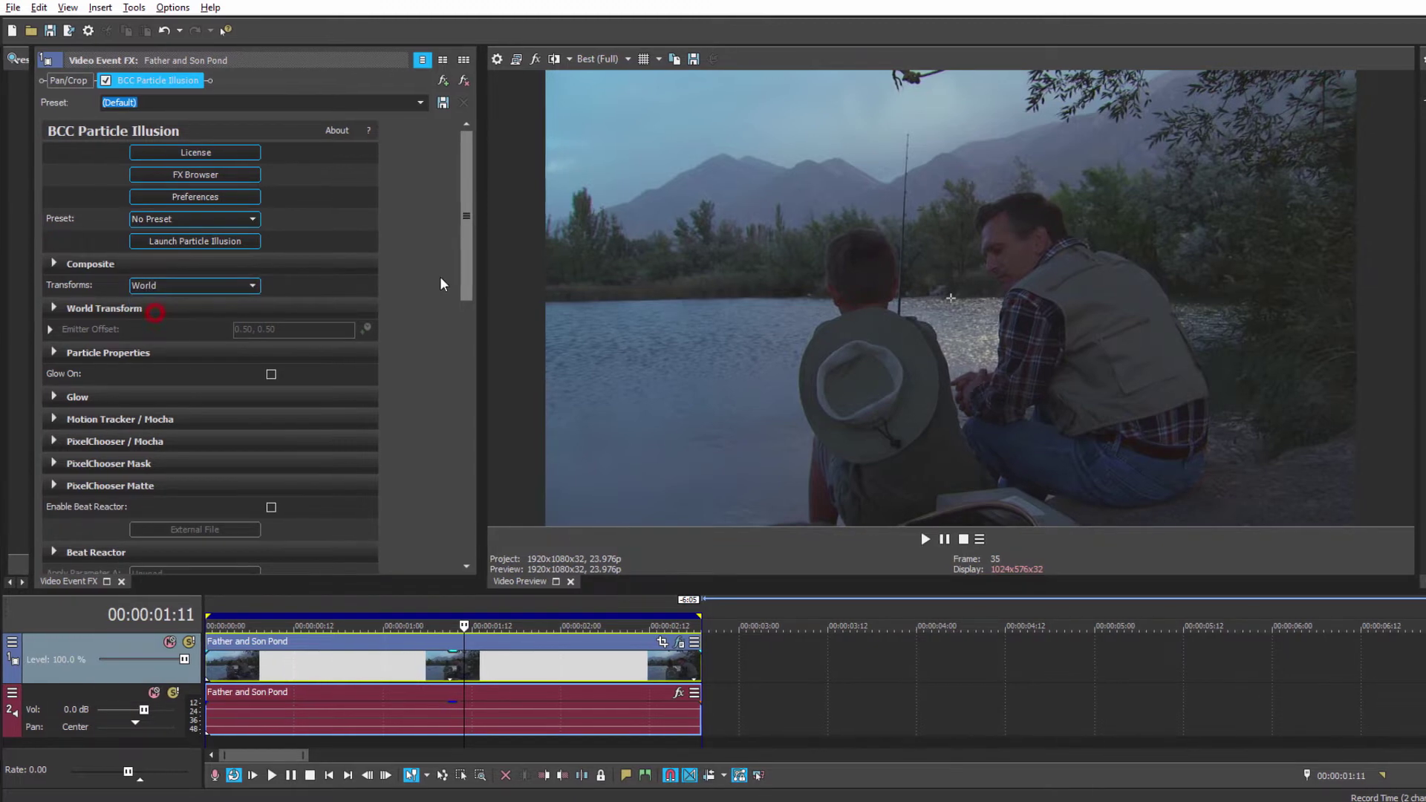
{"action": "left_click", "coordinate": [55, 419]}
- Compare the Emitter Offset and World Center trackers, then hide Emitter Offset and disable its tracking
{"action": "left_click", "coordinate": [239, 440]}
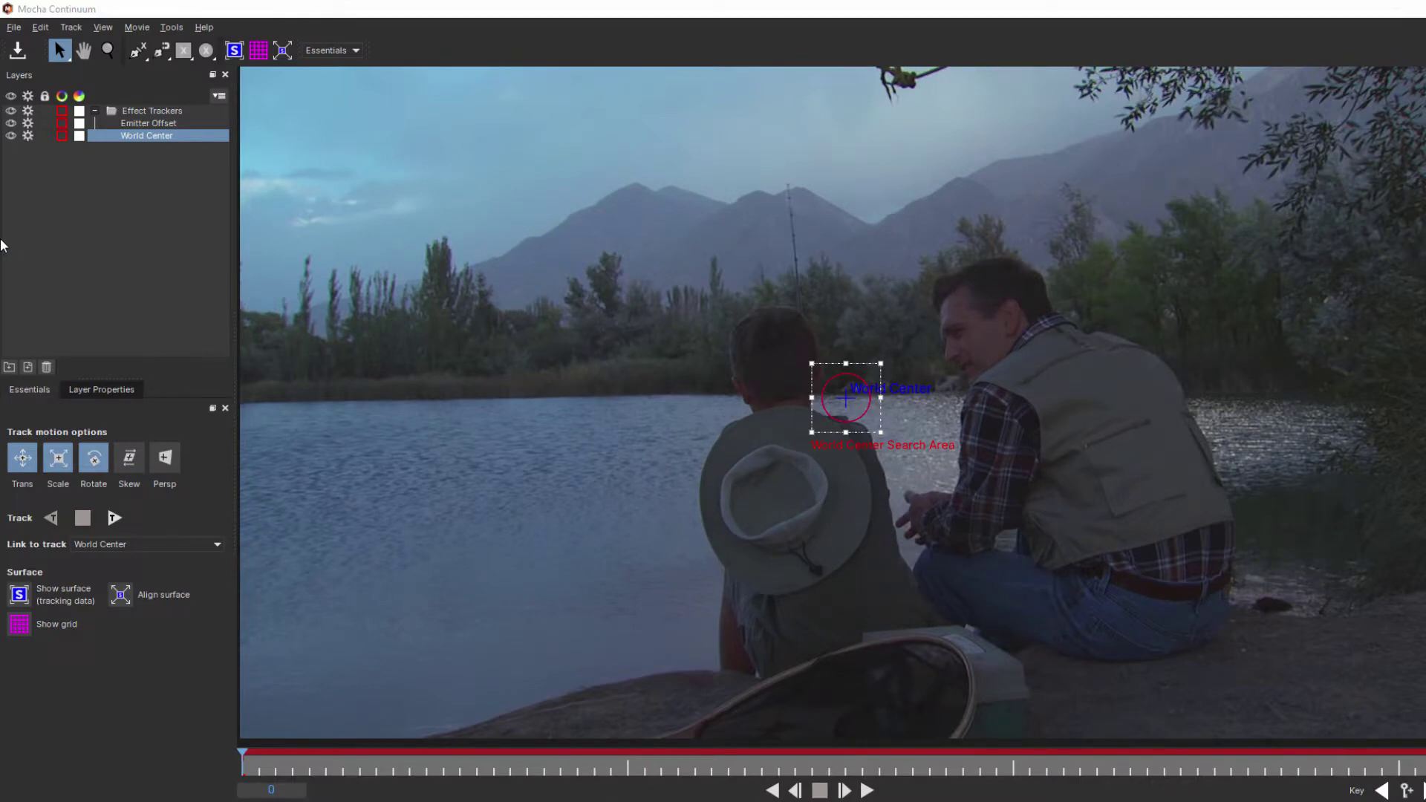
{"action": "left_click", "coordinate": [134, 123]}
{"action": "left_click", "coordinate": [166, 135]}
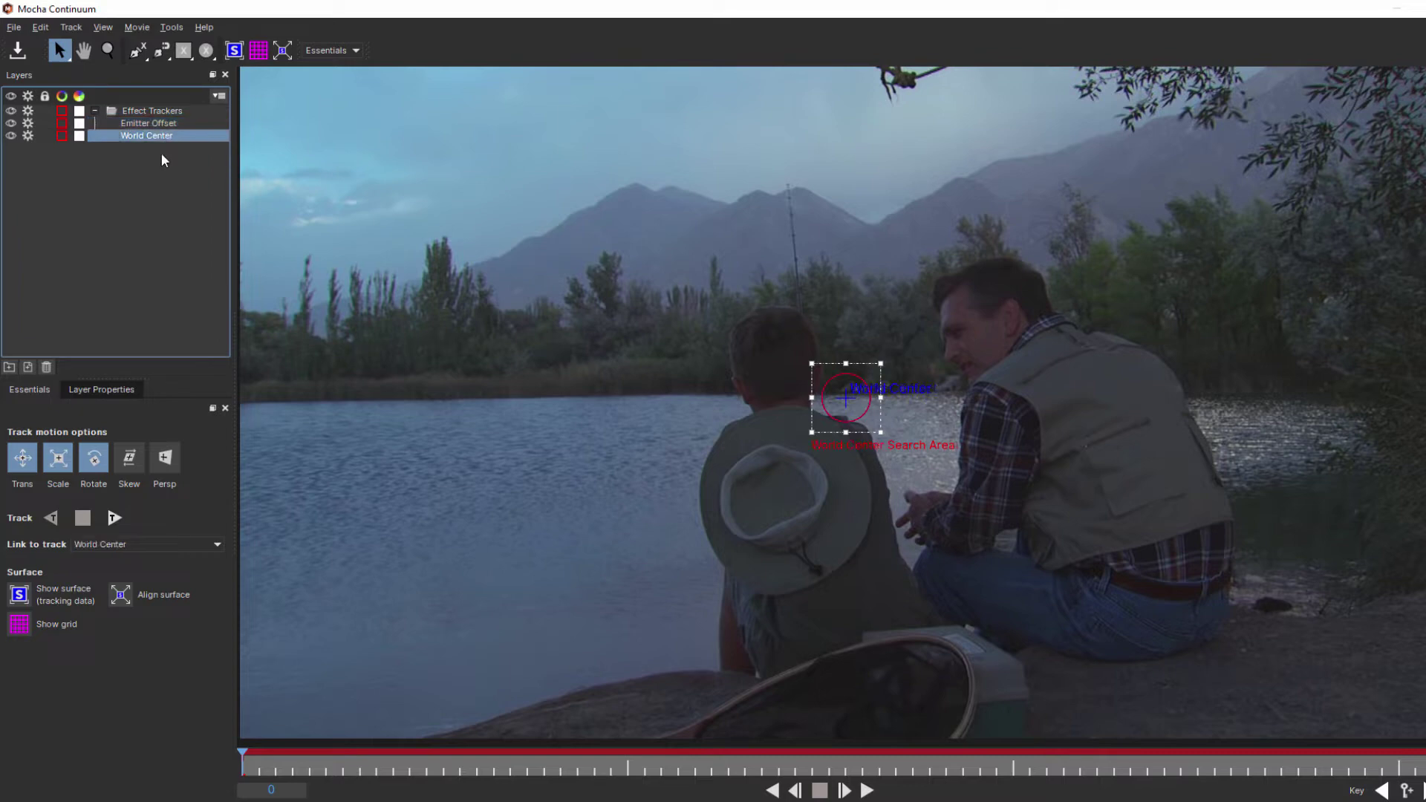
{"action": "left_click", "coordinate": [168, 124]}
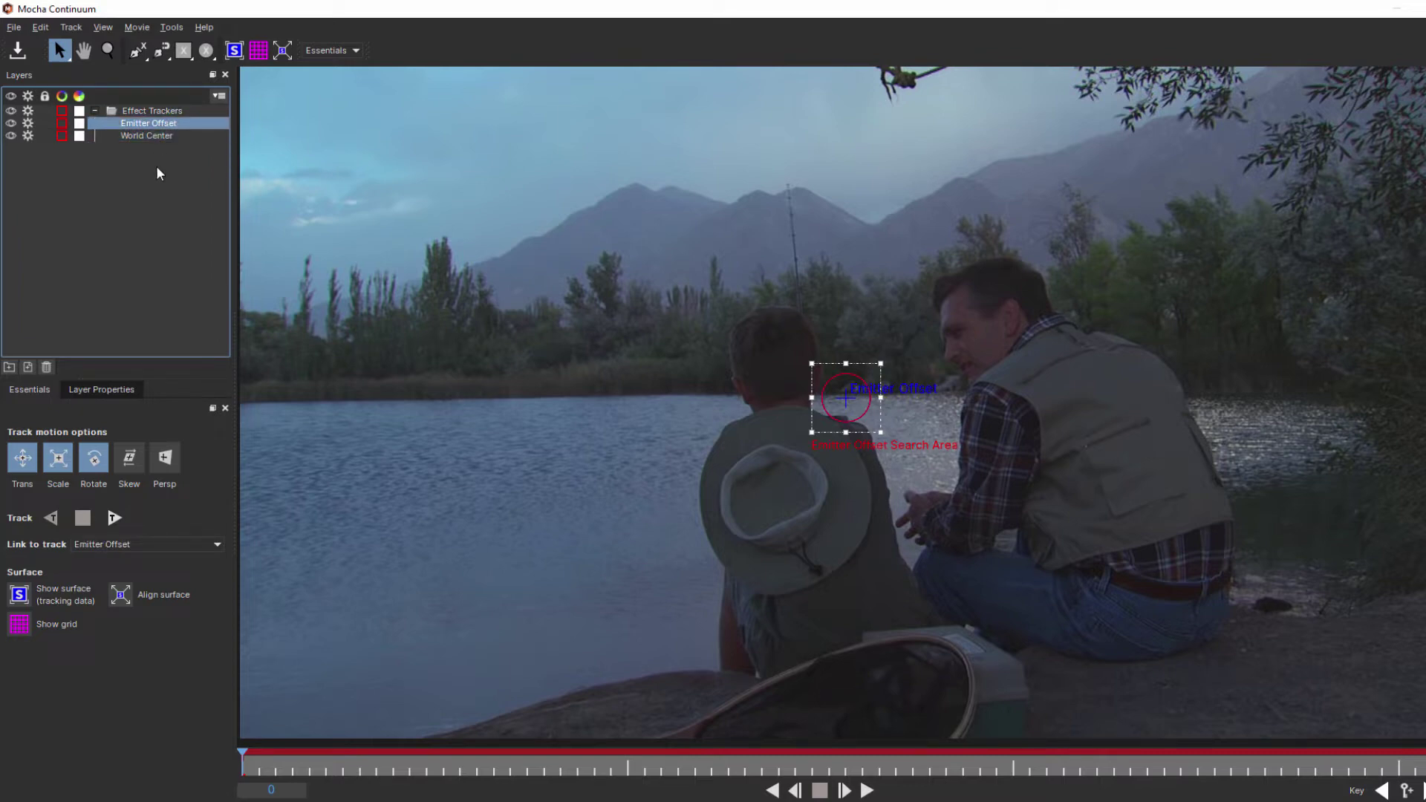
{"action": "left_click", "coordinate": [153, 136]}
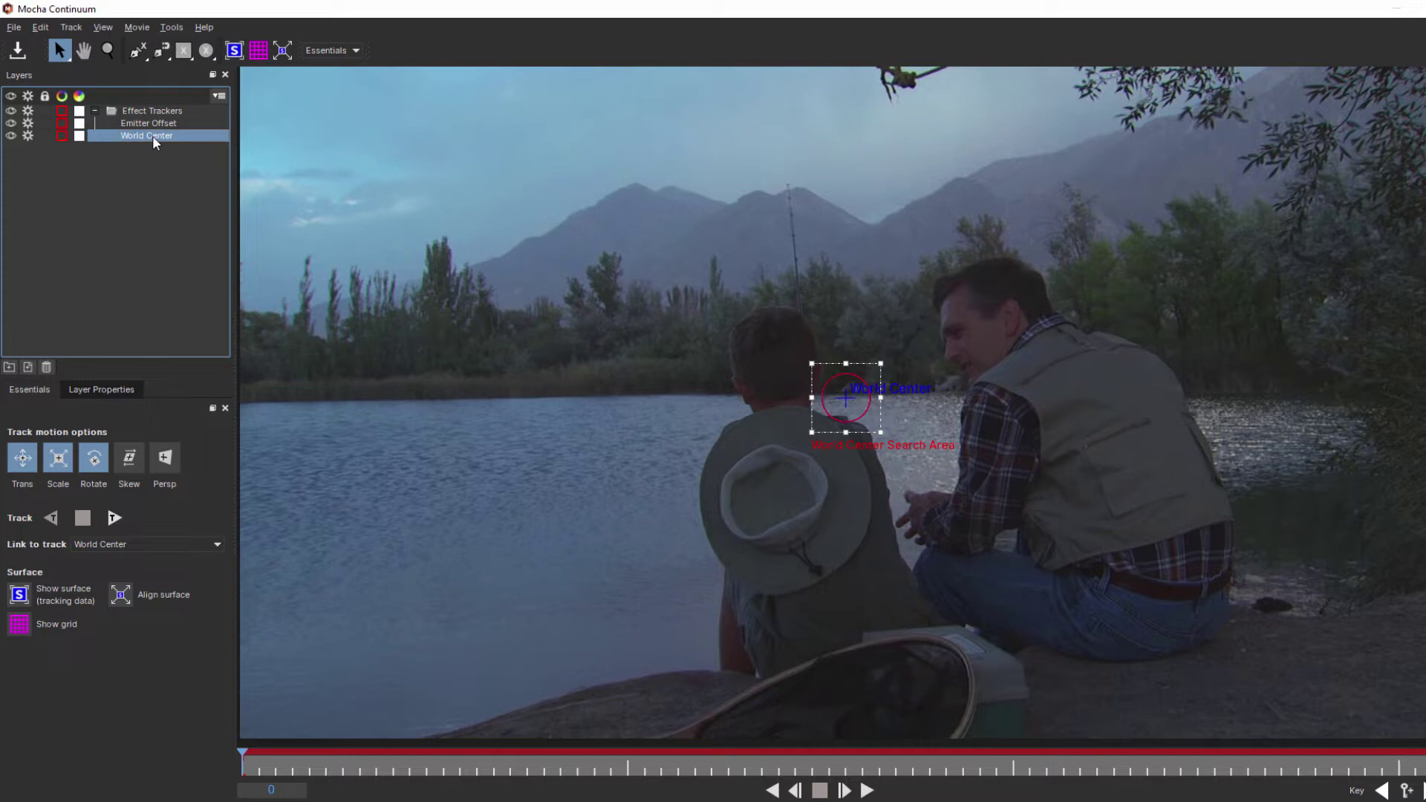
{"action": "left_click", "coordinate": [149, 123]}
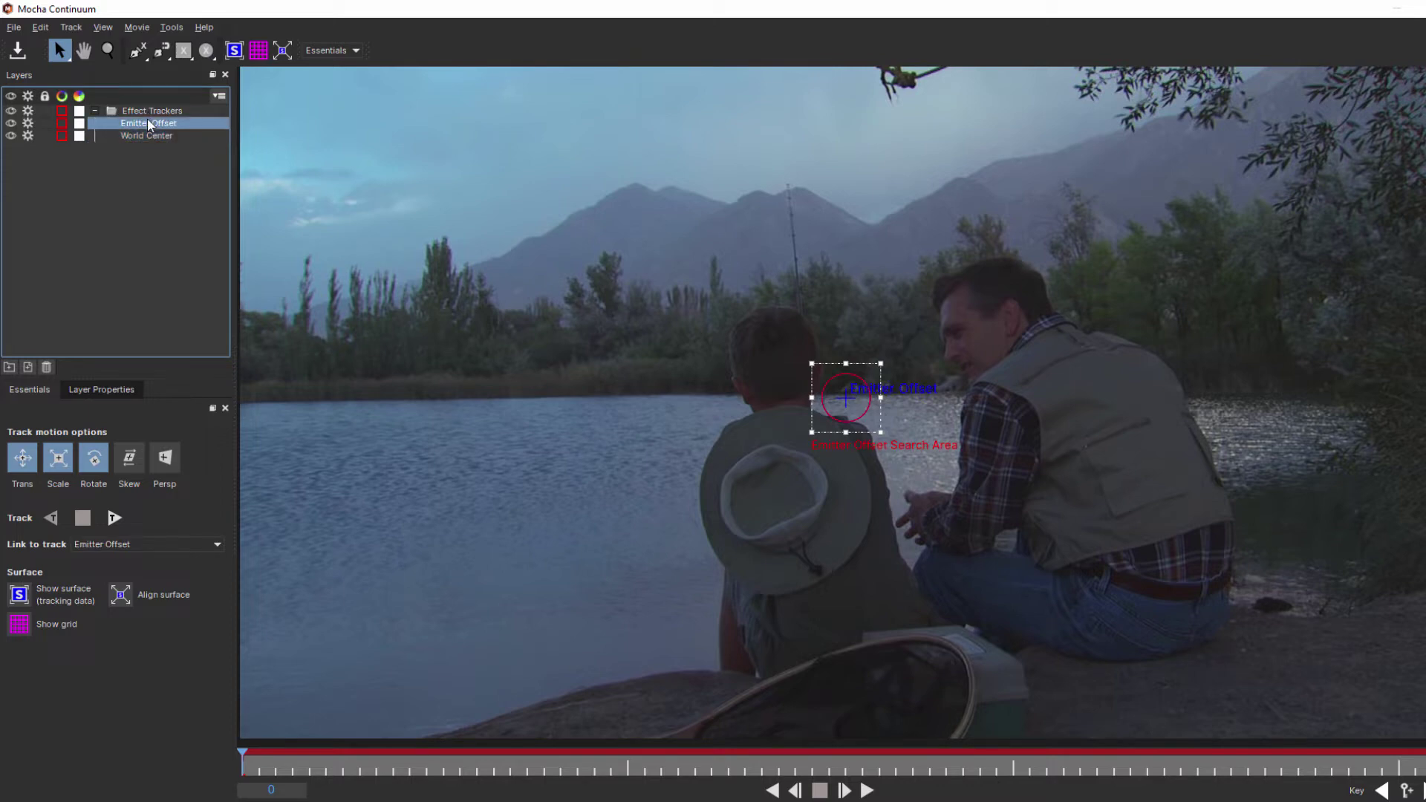
{"action": "left_click", "coordinate": [12, 123]}
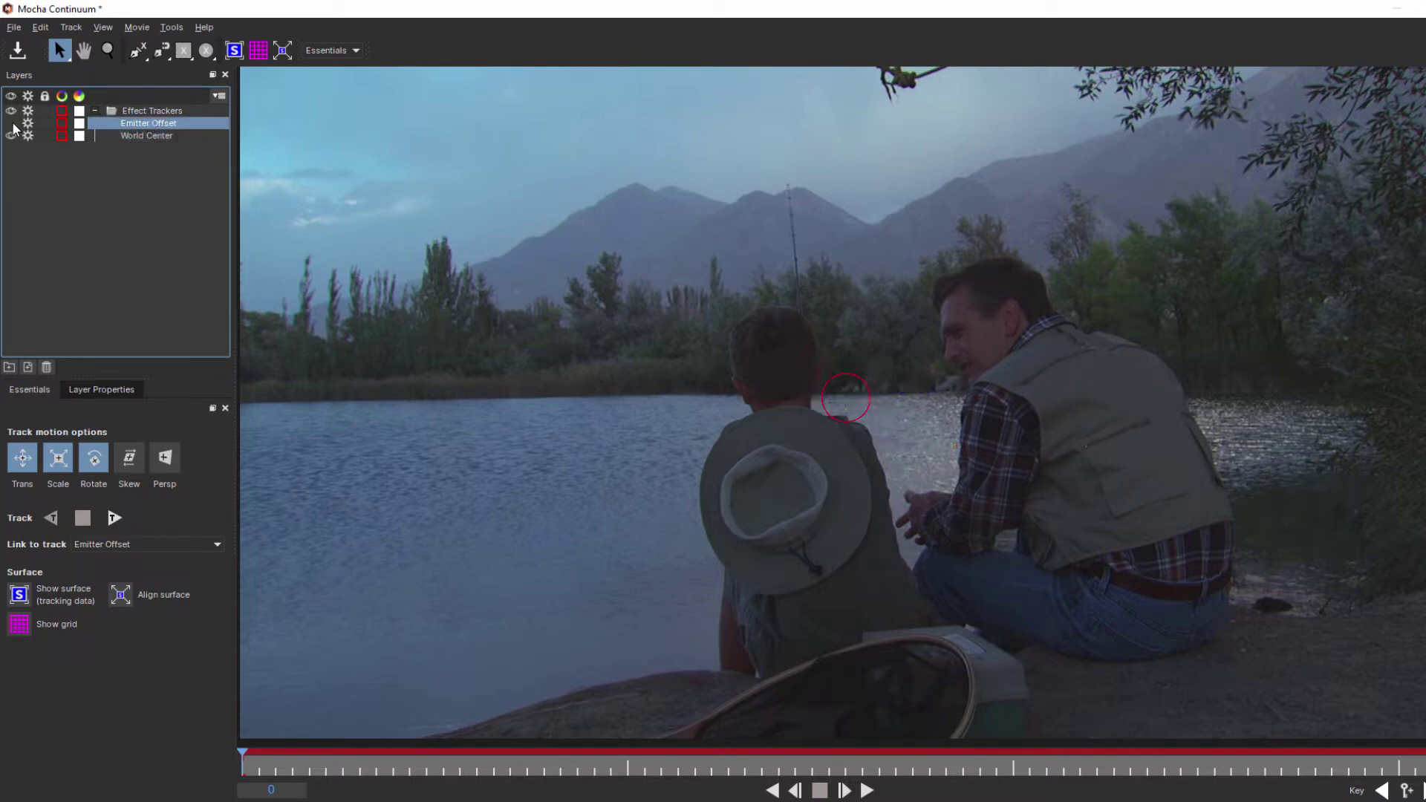
{"action": "left_click", "coordinate": [28, 123]}
- Place the World Center search area and center point on a distant treetop and track forward
{"action": "left_click", "coordinate": [135, 136]}
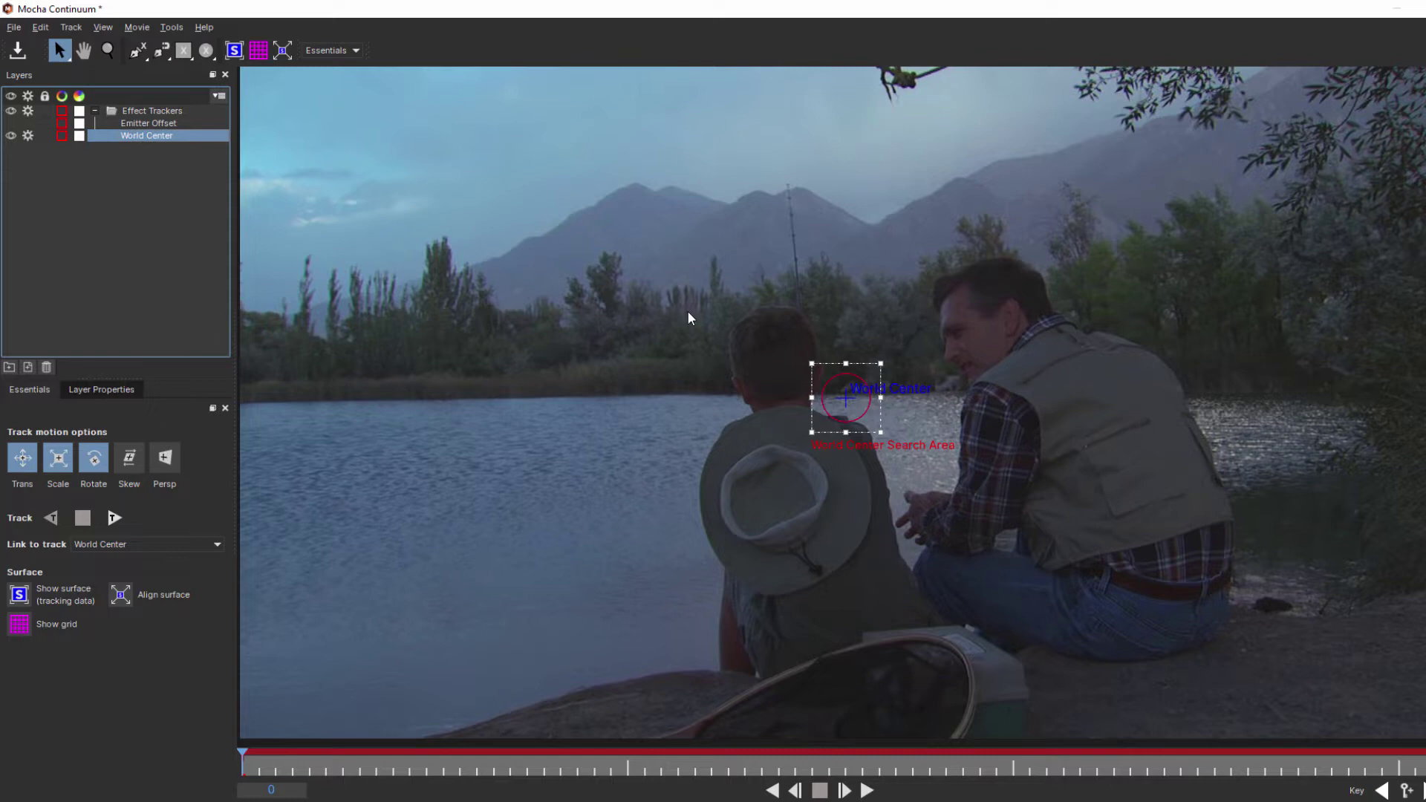
{"action": "left_click_drag", "start_coordinate": [854, 418], "coordinate": [642, 198]}
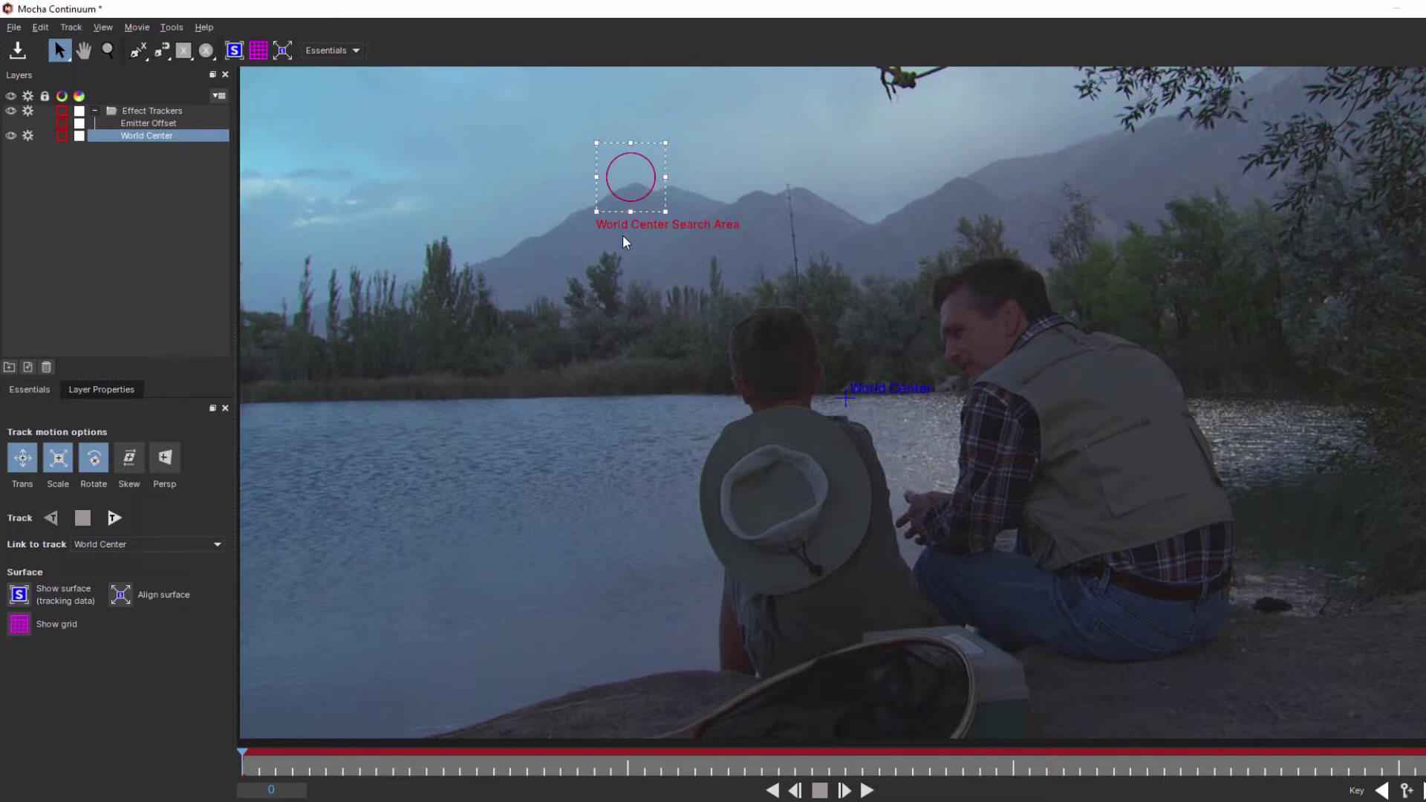
{"action": "left_click", "coordinate": [862, 790]}
{"action": "left_click_drag", "start_coordinate": [650, 199], "coordinate": [616, 288]}
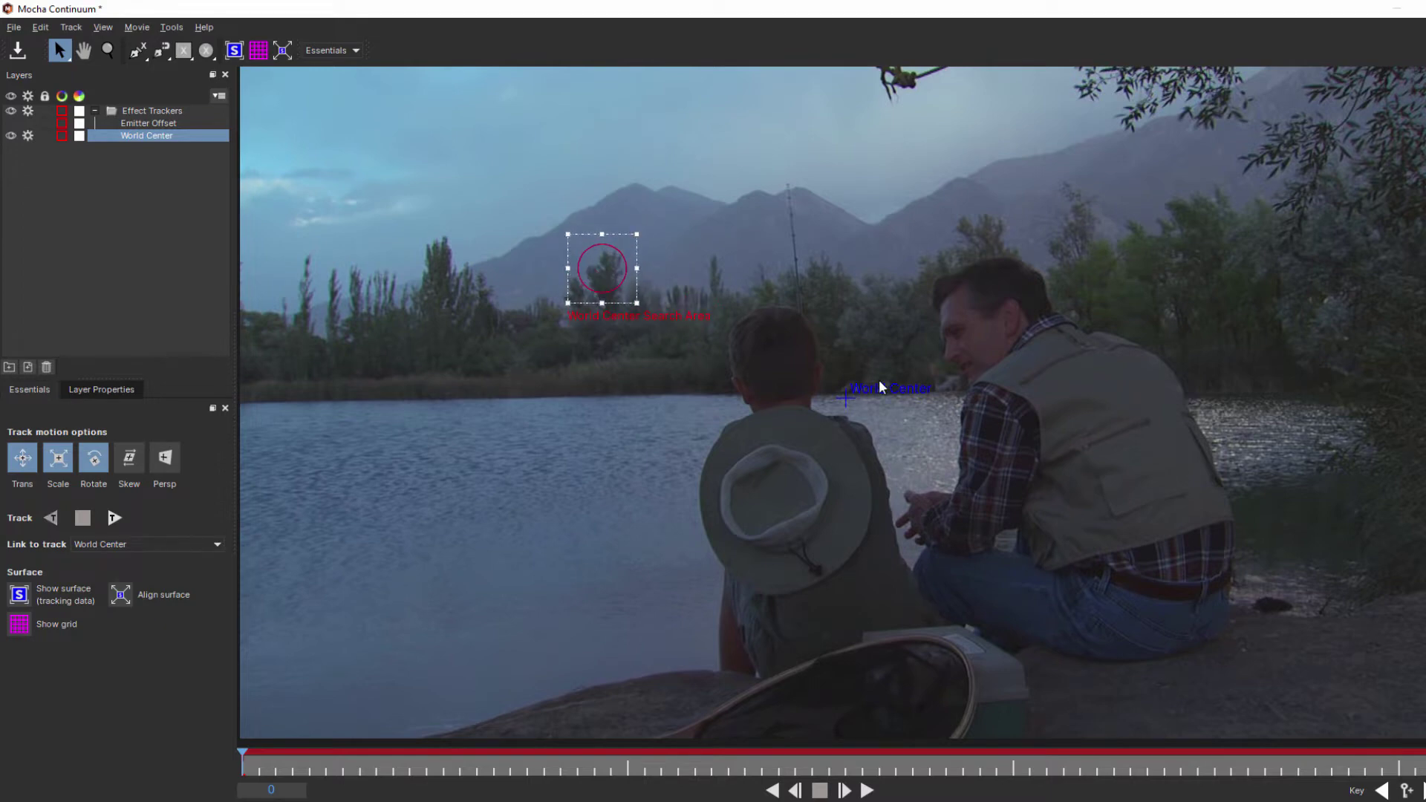
{"action": "left_click_drag", "start_coordinate": [845, 397], "coordinate": [602, 275]}
{"action": "left_click", "coordinate": [110, 520]}
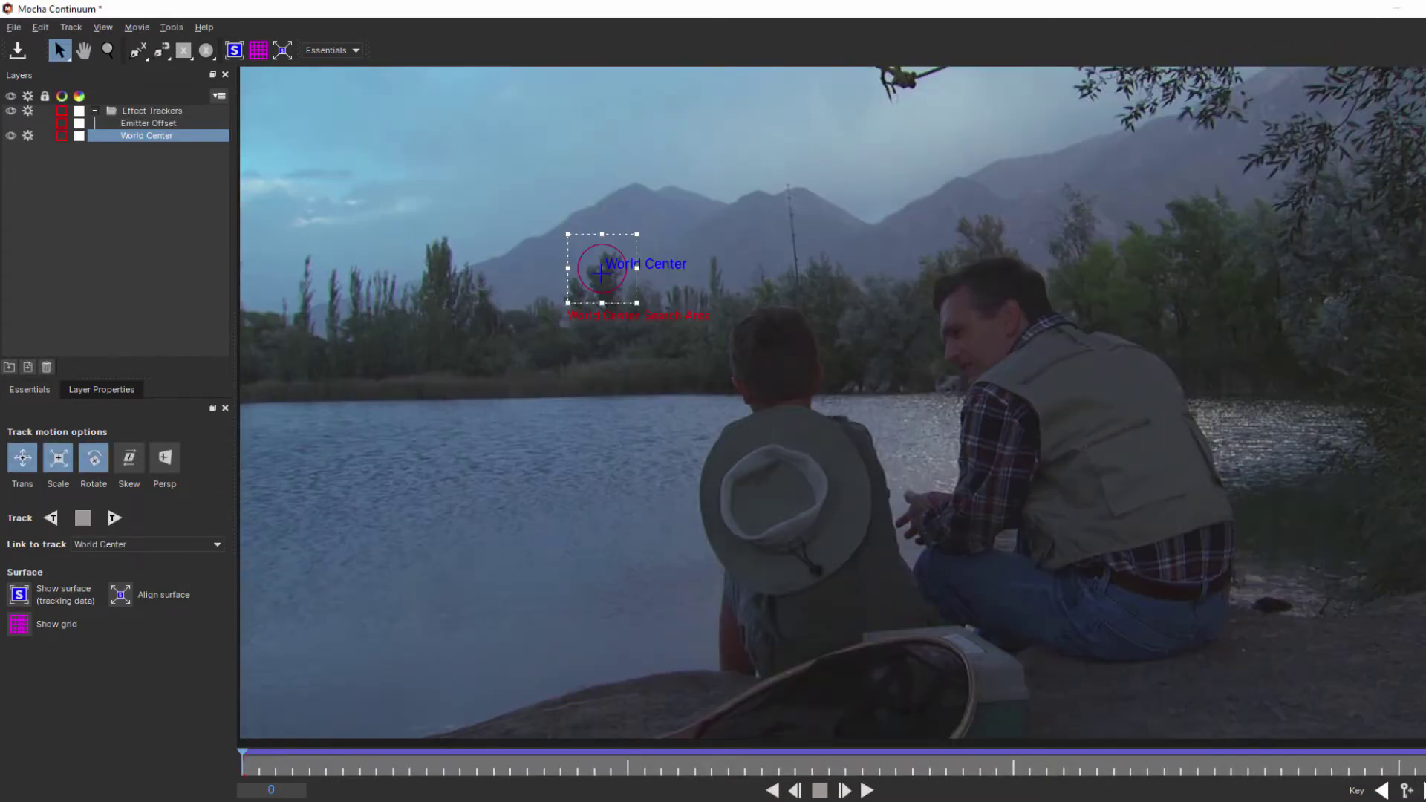
- Close Mocha keeping the tracking data, and start Particle Illusion from the Video Event FX panel
{"action": "left_click", "coordinate": [1409, 8]}
{"action": "left_click", "coordinate": [971, 443]}
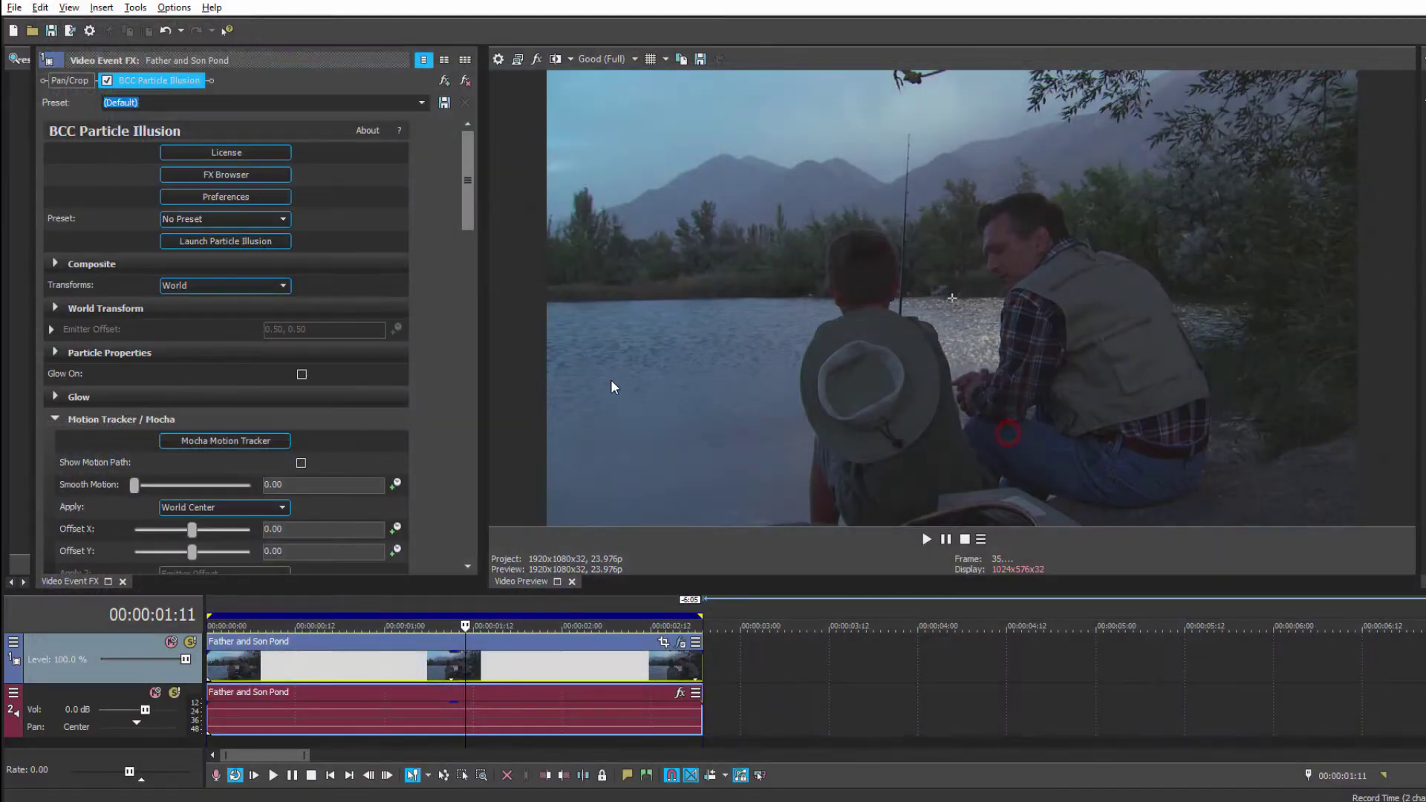
{"action": "left_click", "coordinate": [227, 242]}
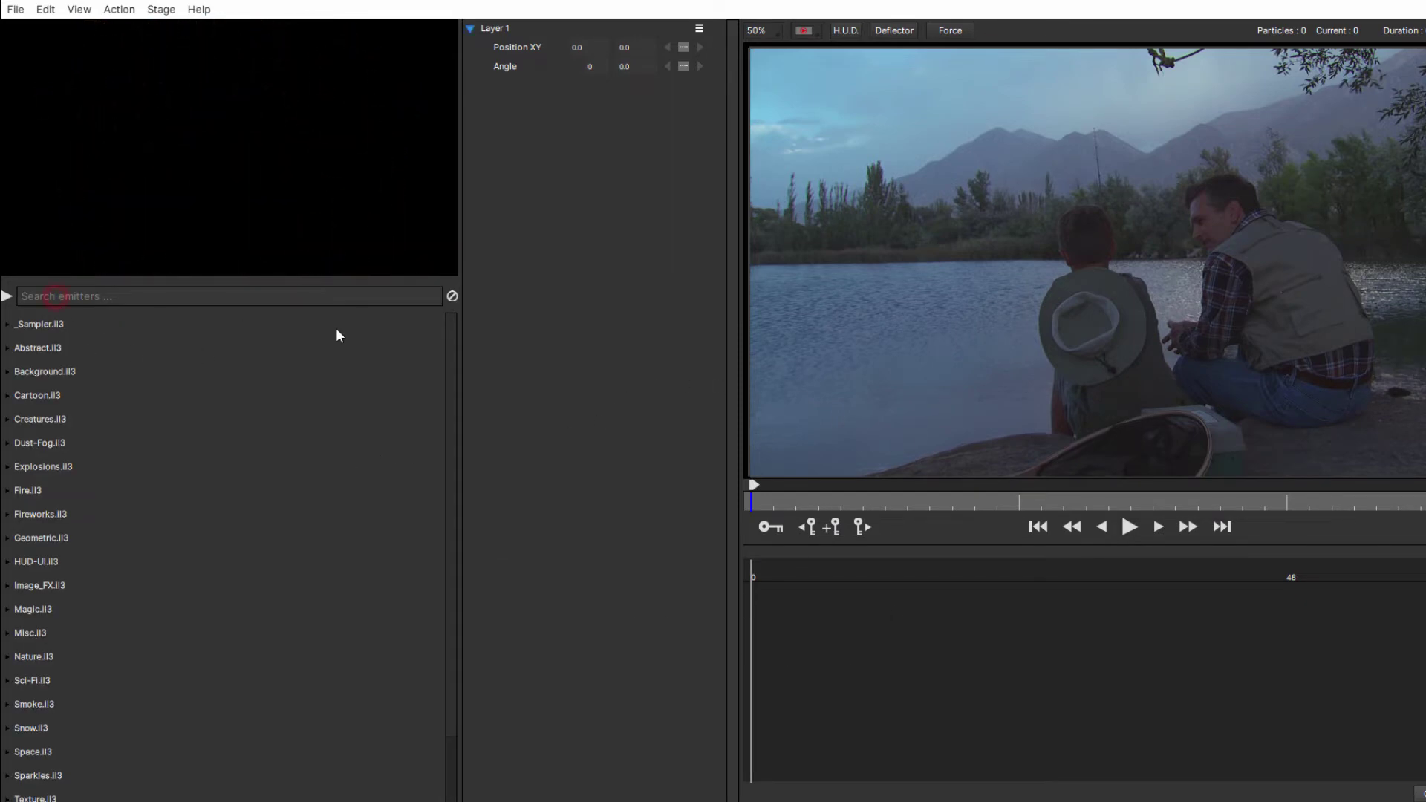
- Search emitters for 'Aurora', compare Aurora 01 and 02, and place Aurora 02 above the mountains
{"action": "type", "text": "Aurora"}
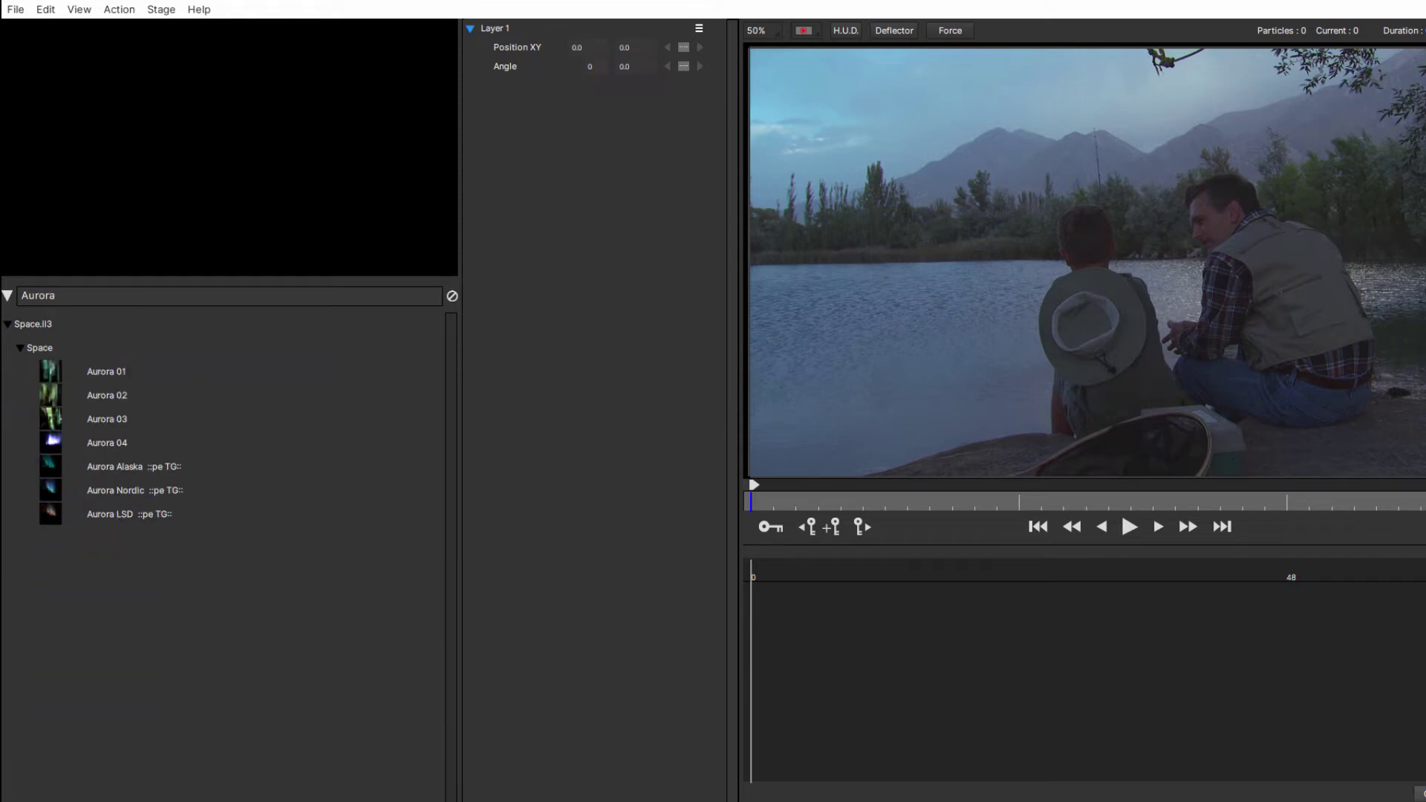
{"action": "left_click", "coordinate": [109, 373]}
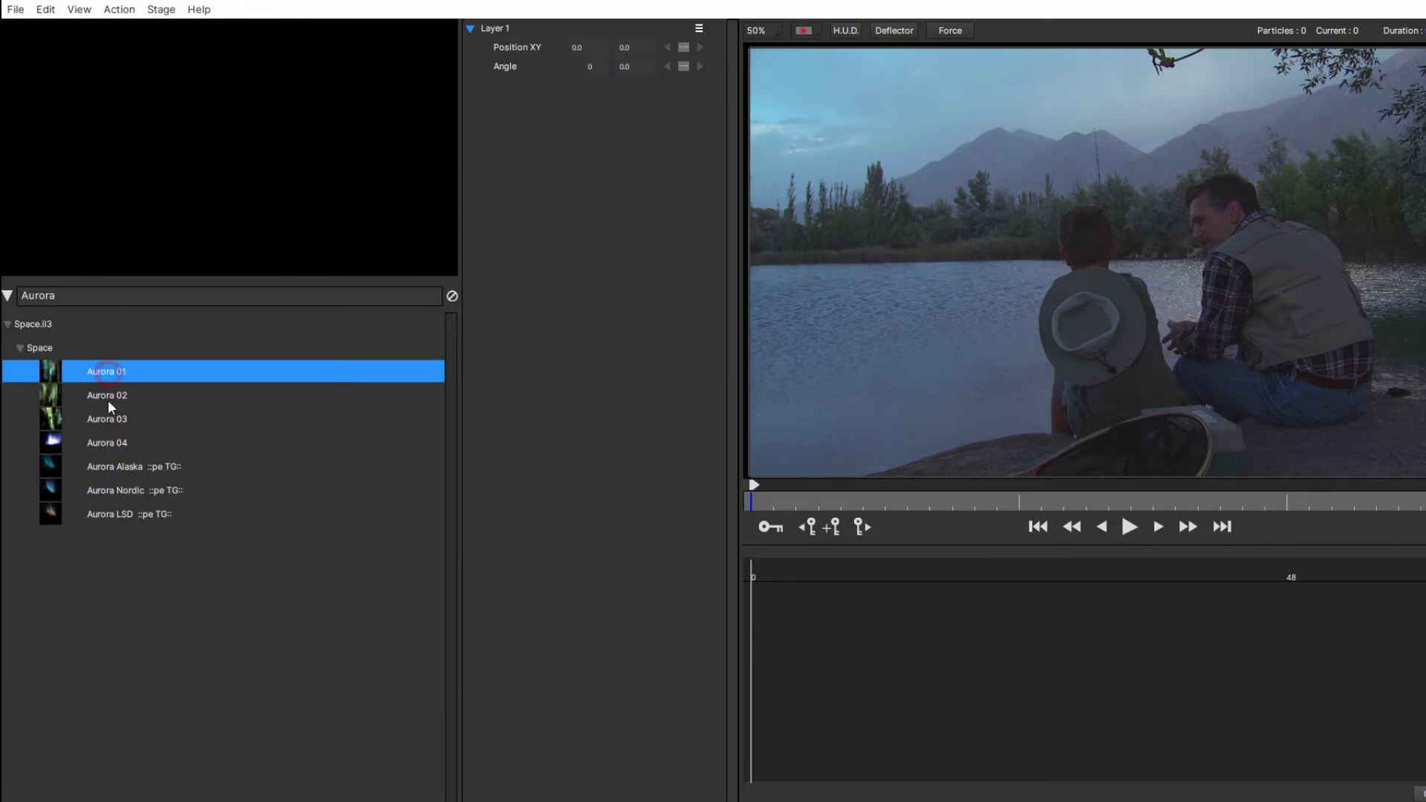
{"action": "left_click", "coordinate": [106, 399]}
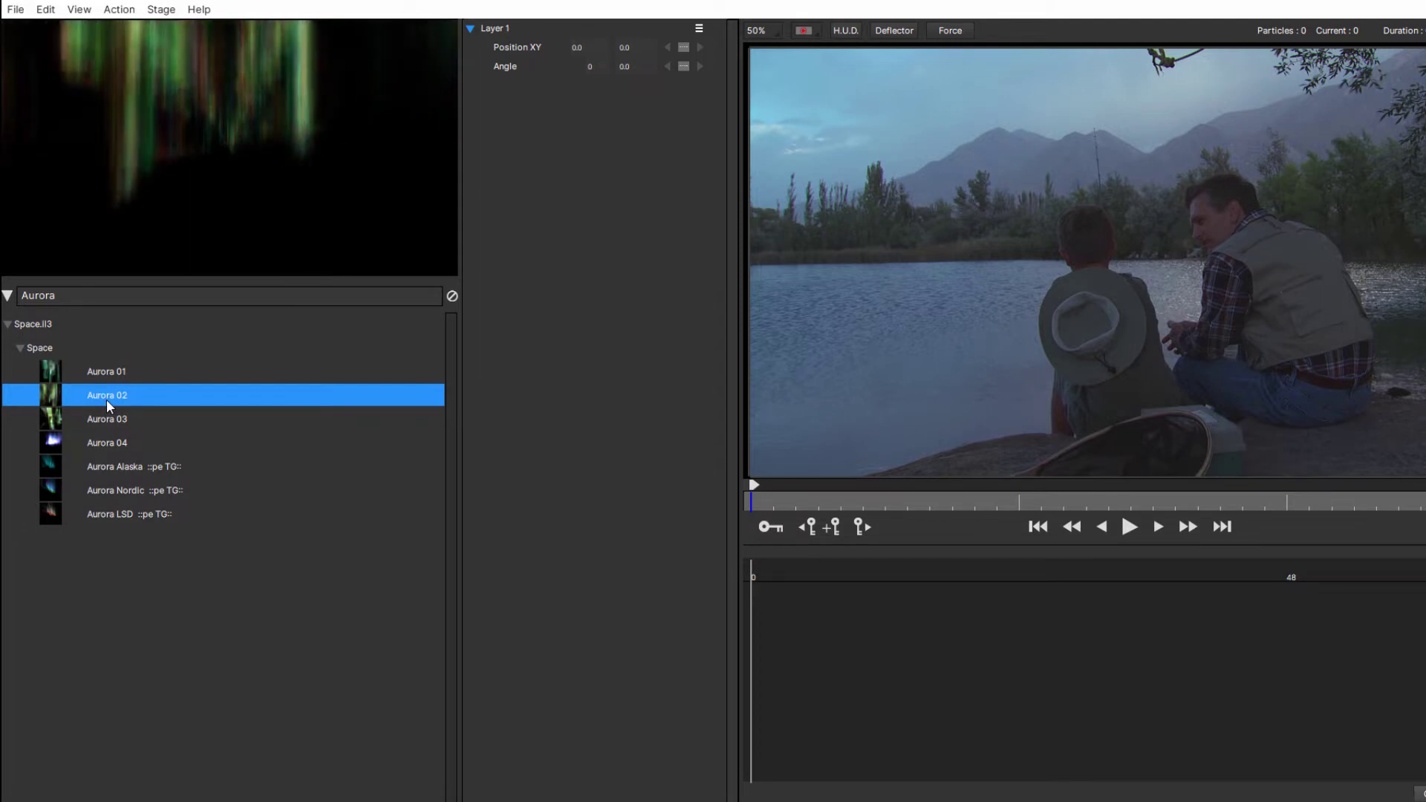
{"action": "left_click", "coordinate": [959, 140]}
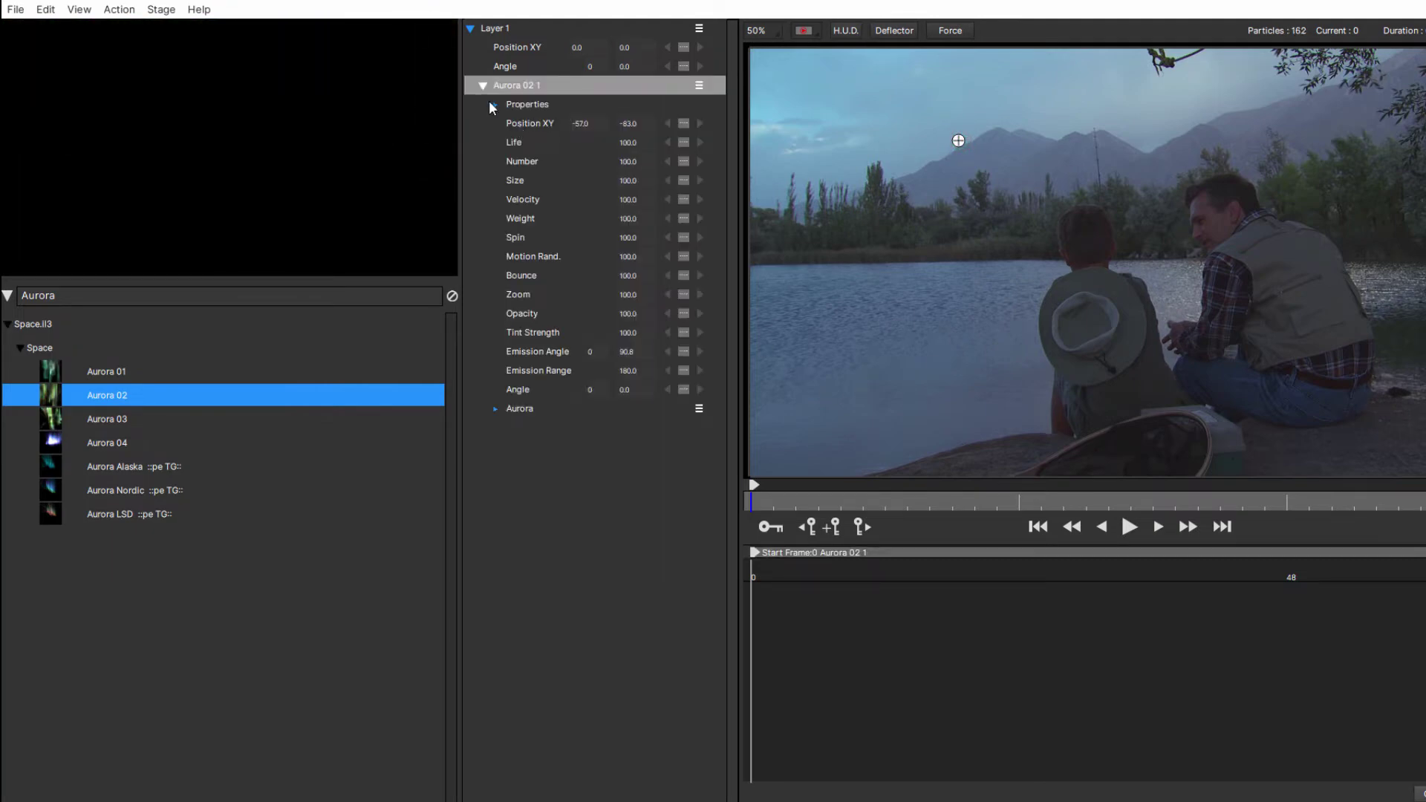
{"action": "left_click", "coordinate": [495, 105]}
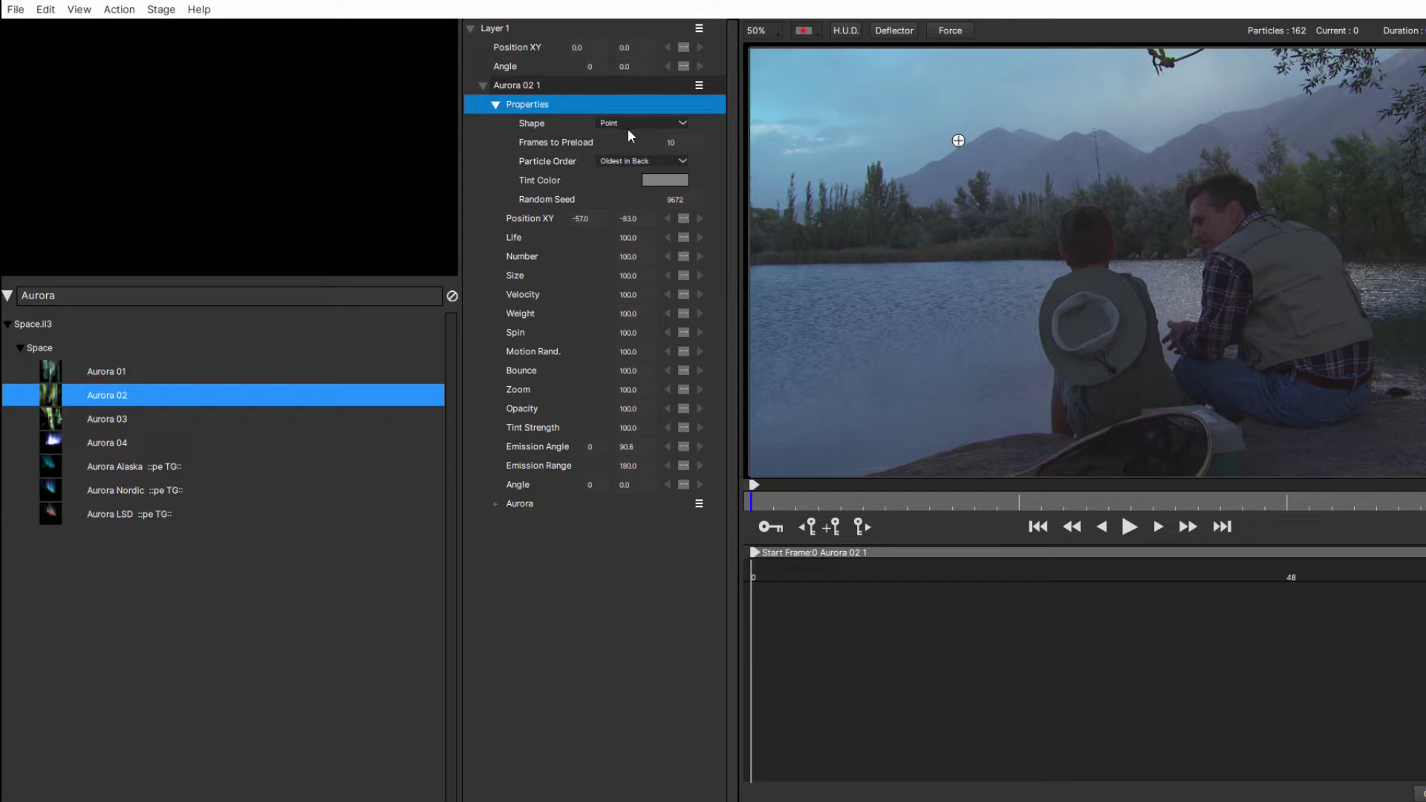
- Make the emitter an area stretched across the mountain ridge and raise Zoom to 174
{"action": "left_click", "coordinate": [682, 123]}
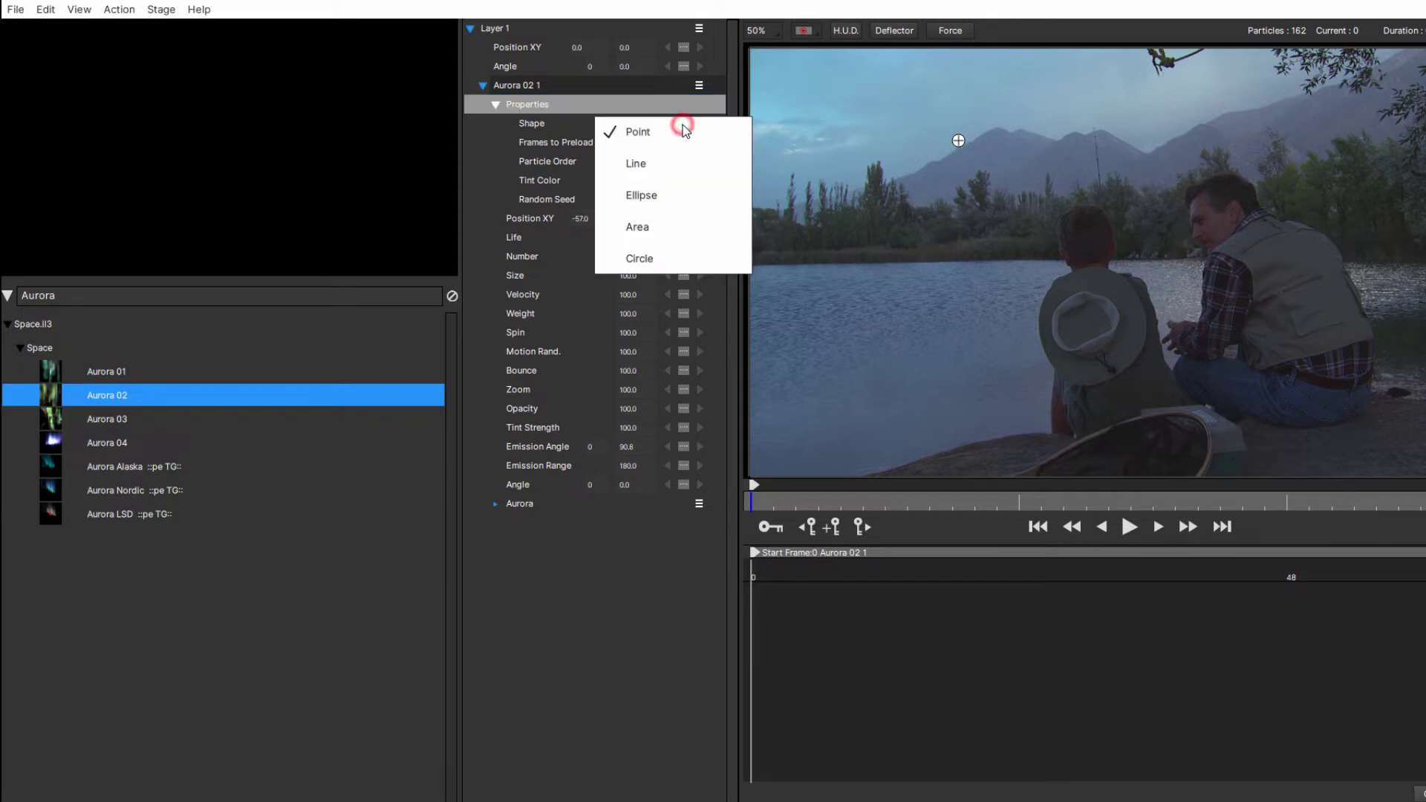
{"action": "left_click", "coordinate": [659, 225]}
{"action": "left_click_drag", "start_coordinate": [965, 148], "coordinate": [1144, 169]}
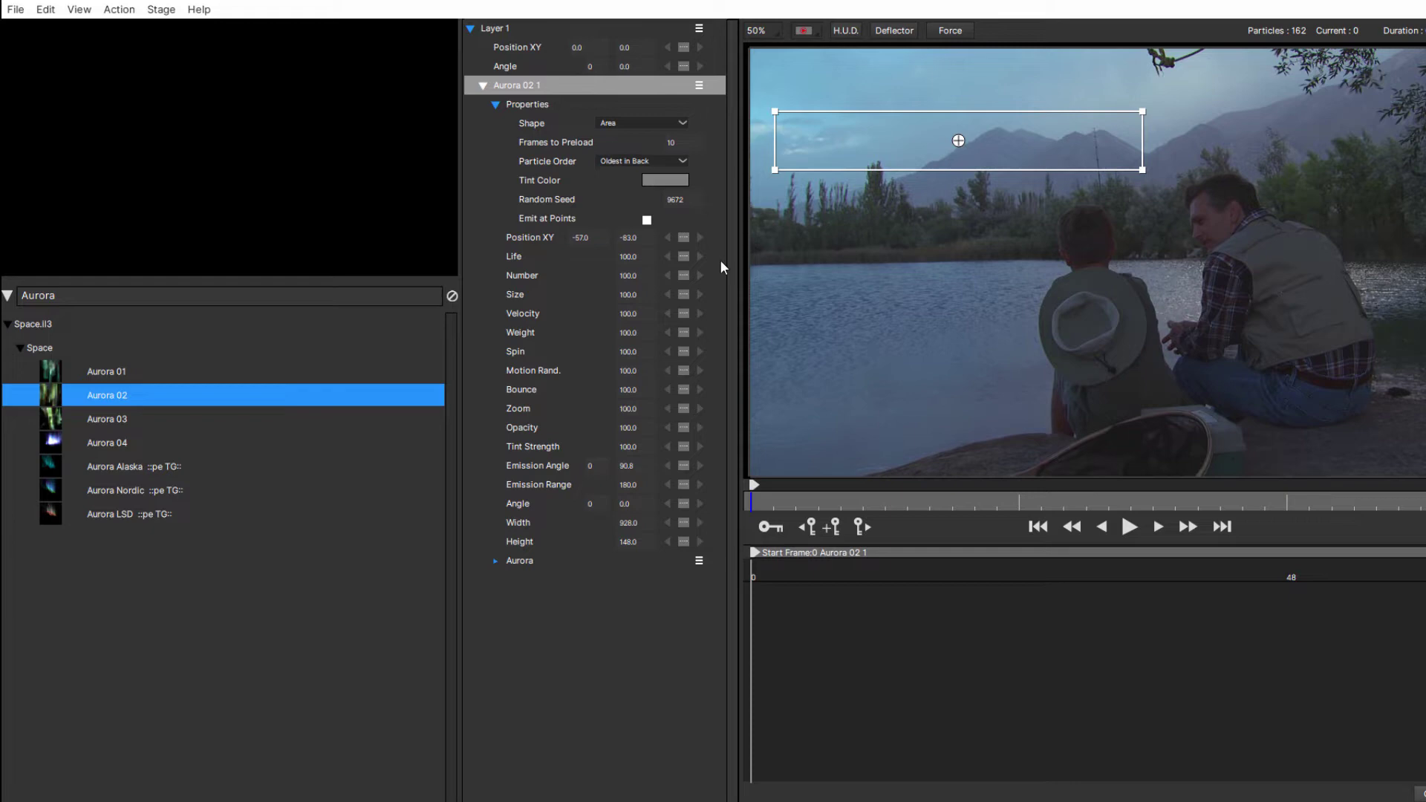
{"action": "left_click_drag", "start_coordinate": [630, 415], "coordinate": [689, 416]}
- Preview the aurora from frame 23 and change the Random Seed to 9701
{"action": "left_click", "coordinate": [1015, 506]}
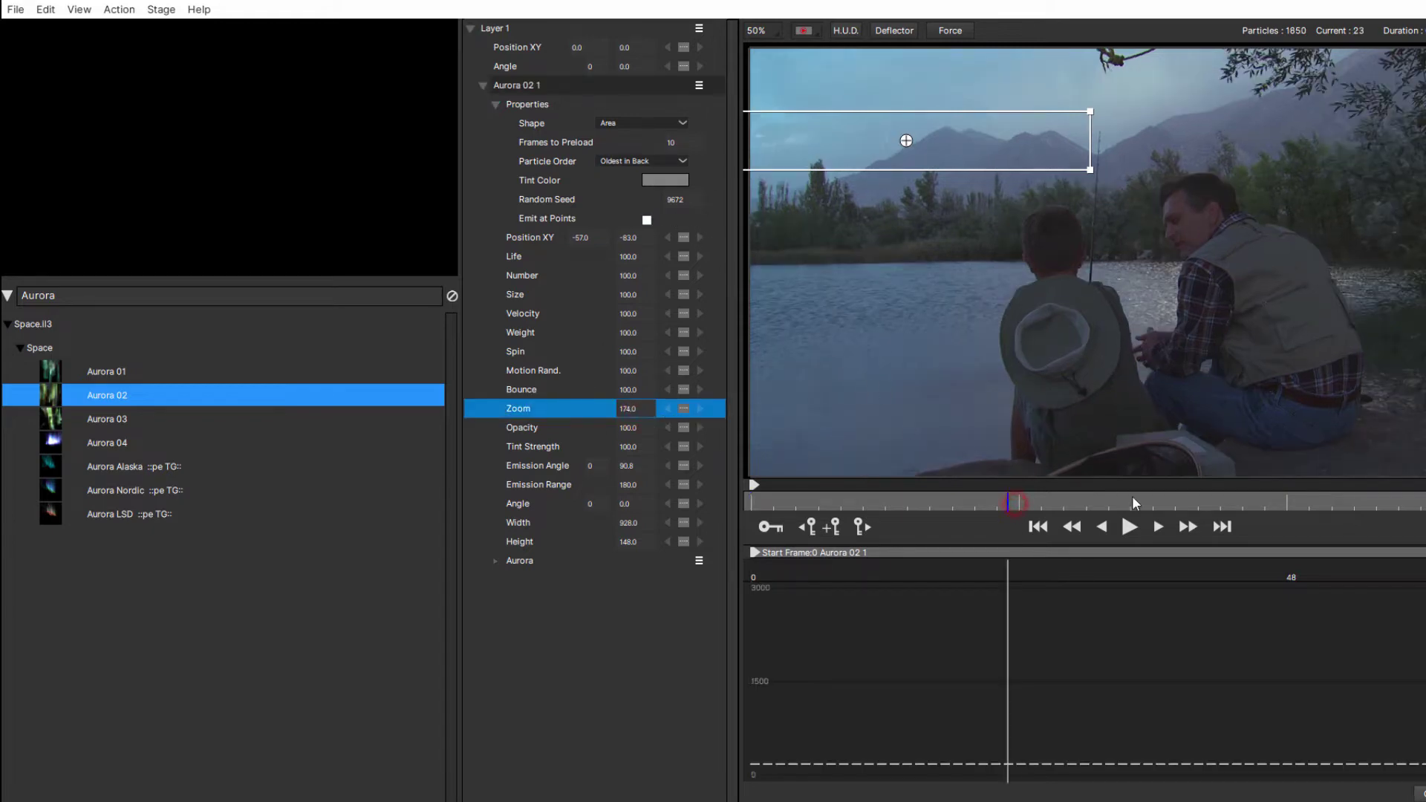
{"action": "key", "text": "space"}
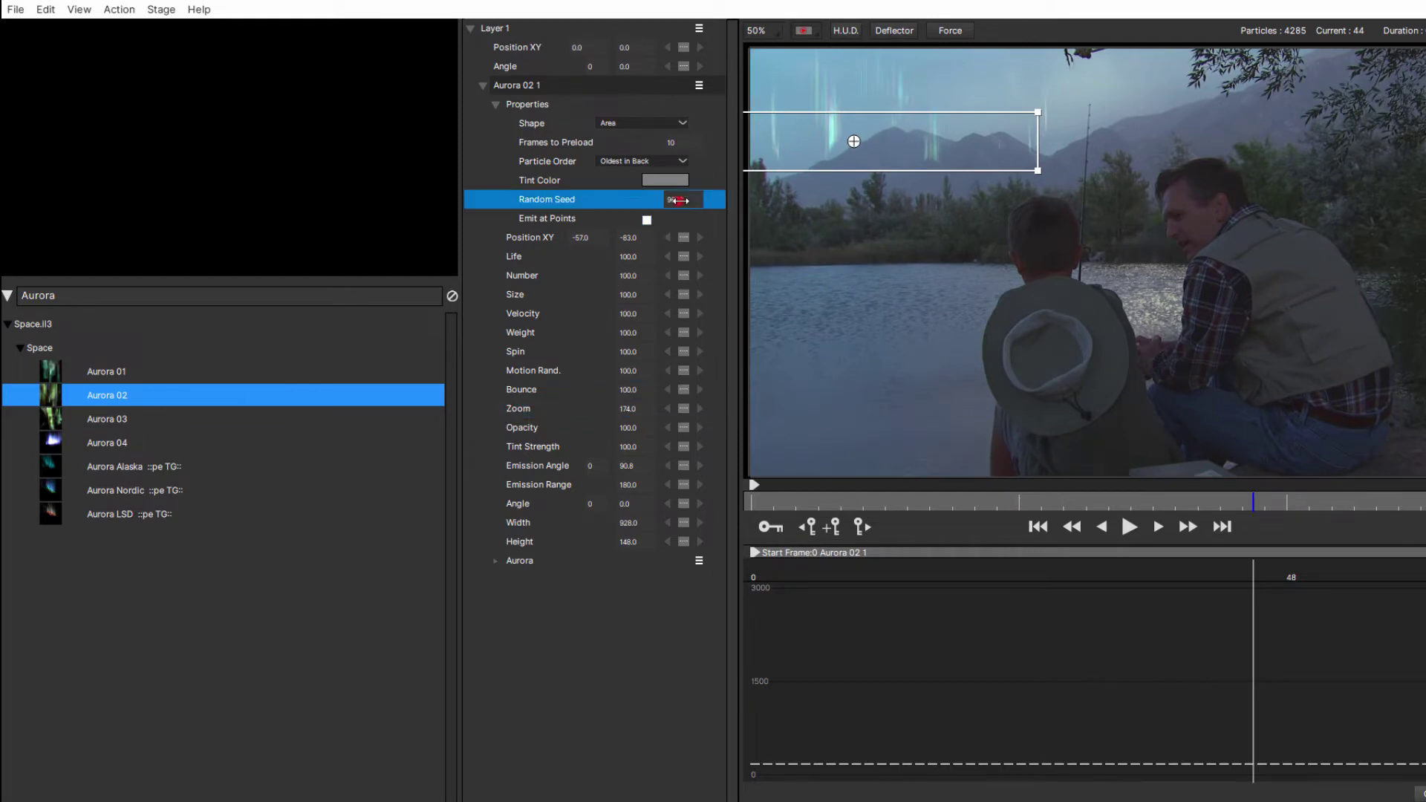
{"action": "left_click_drag", "start_coordinate": [677, 200], "coordinate": [682, 200]}
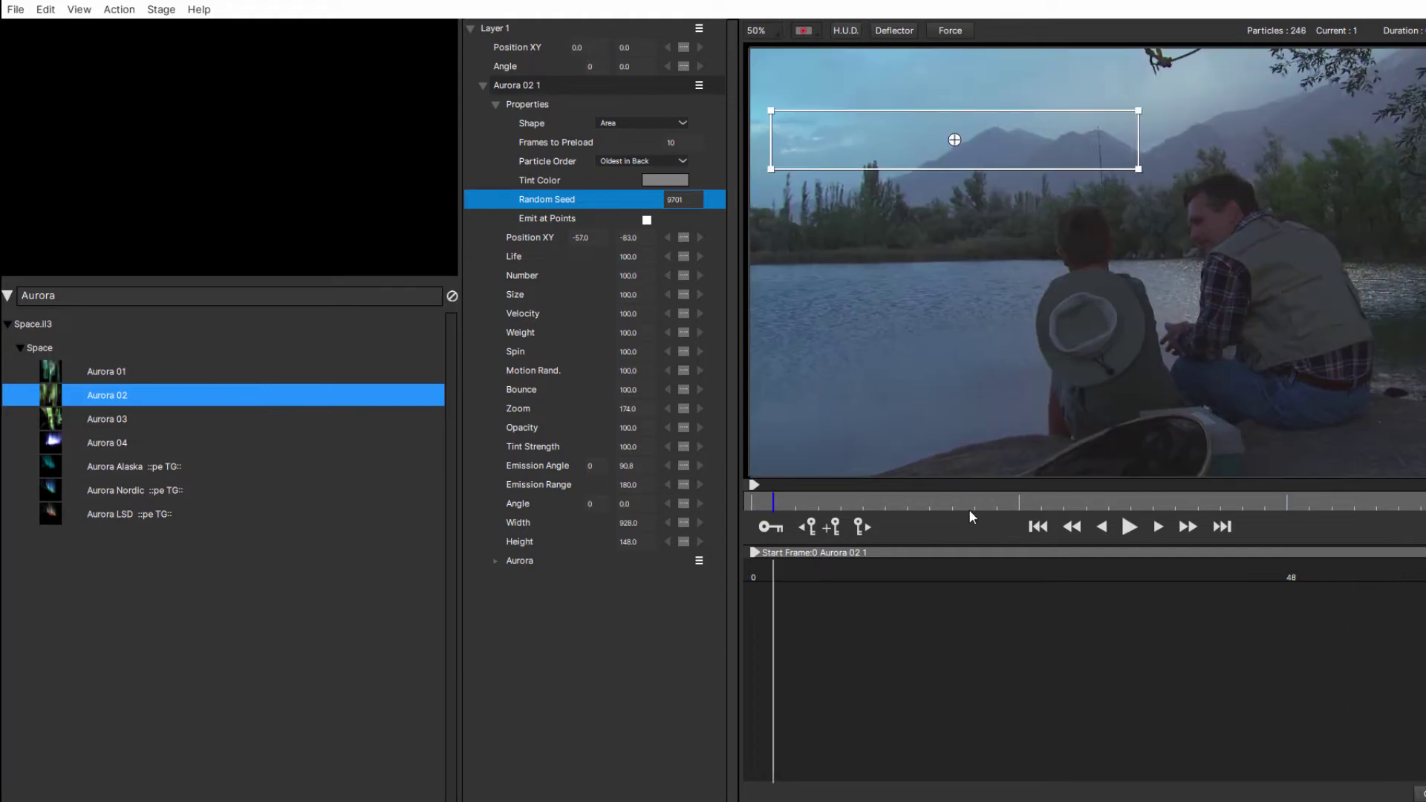
{"action": "left_click_drag", "start_coordinate": [968, 510], "coordinate": [737, 500]}
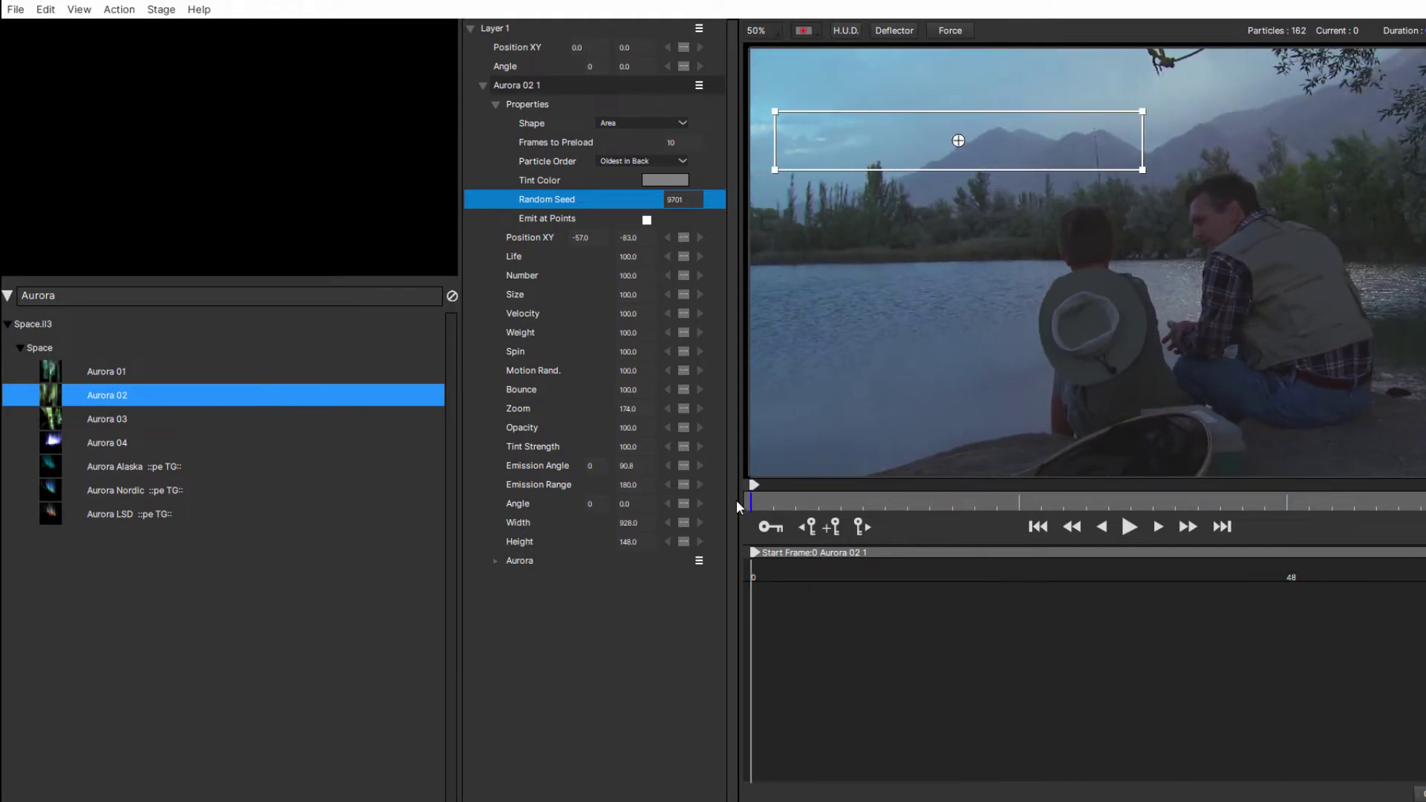
- Set Frames to Preload to 57 and play back the aurora over the clip
{"action": "left_click_drag", "start_coordinate": [678, 142], "coordinate": [673, 142]}
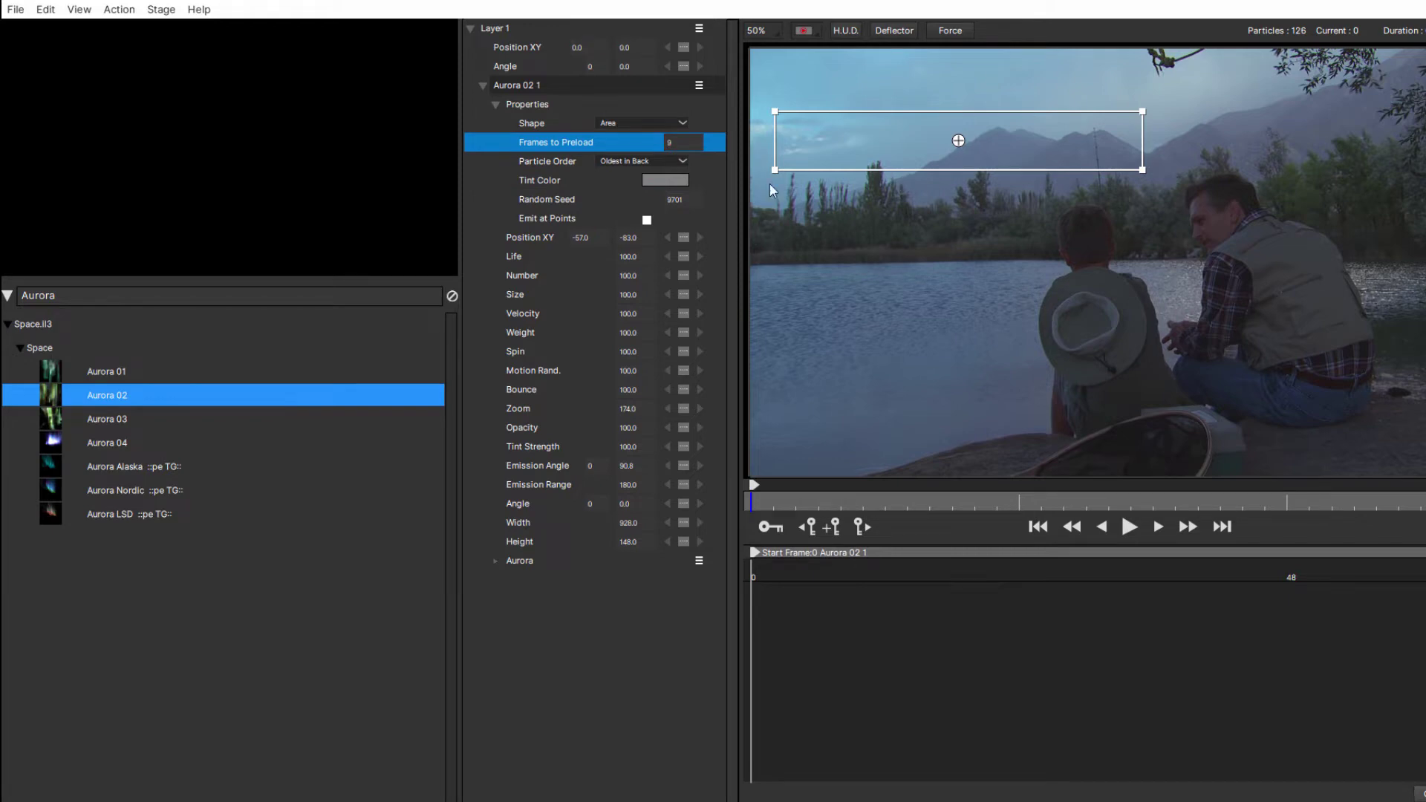
{"action": "left_click", "coordinate": [681, 142]}
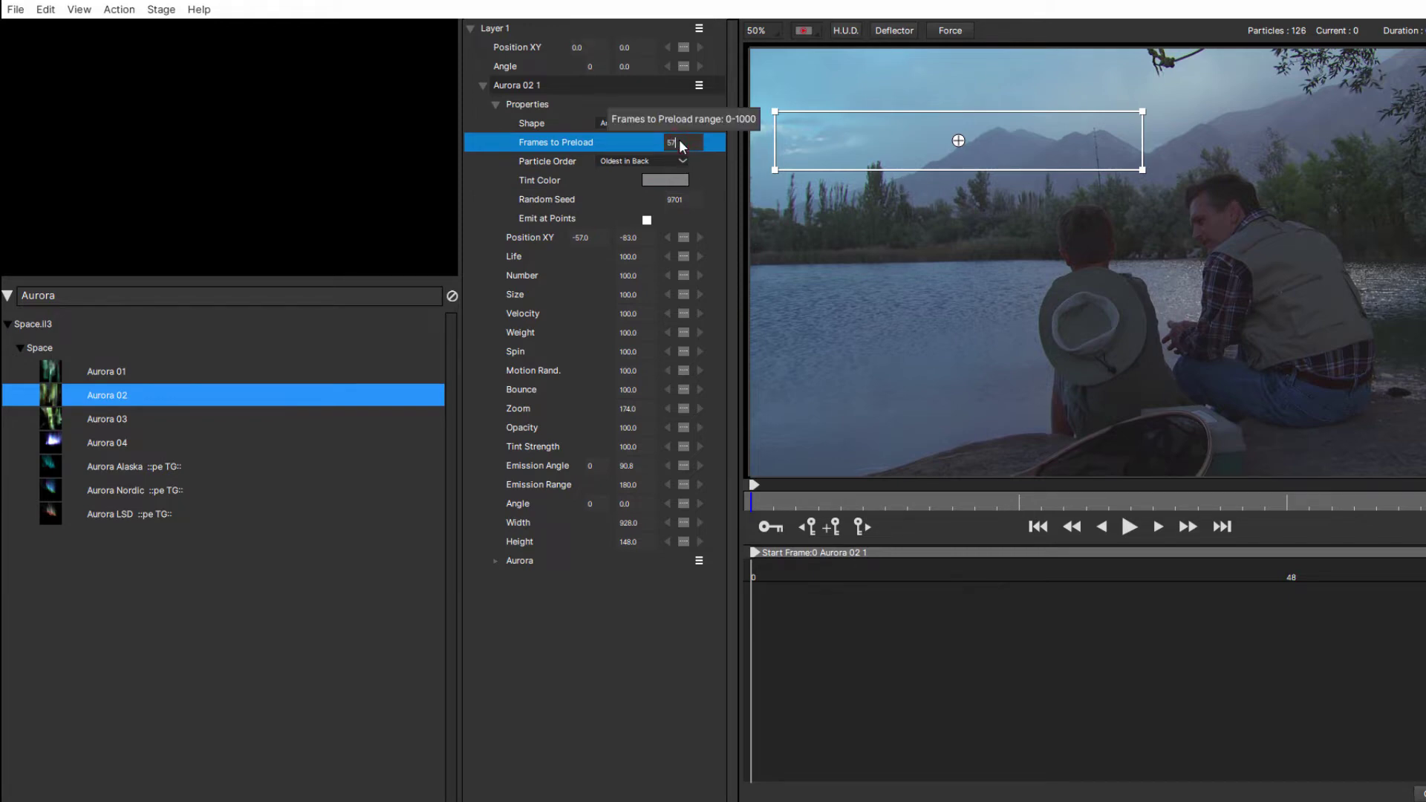
{"action": "key", "text": "Return"}
{"action": "key", "text": "space"}
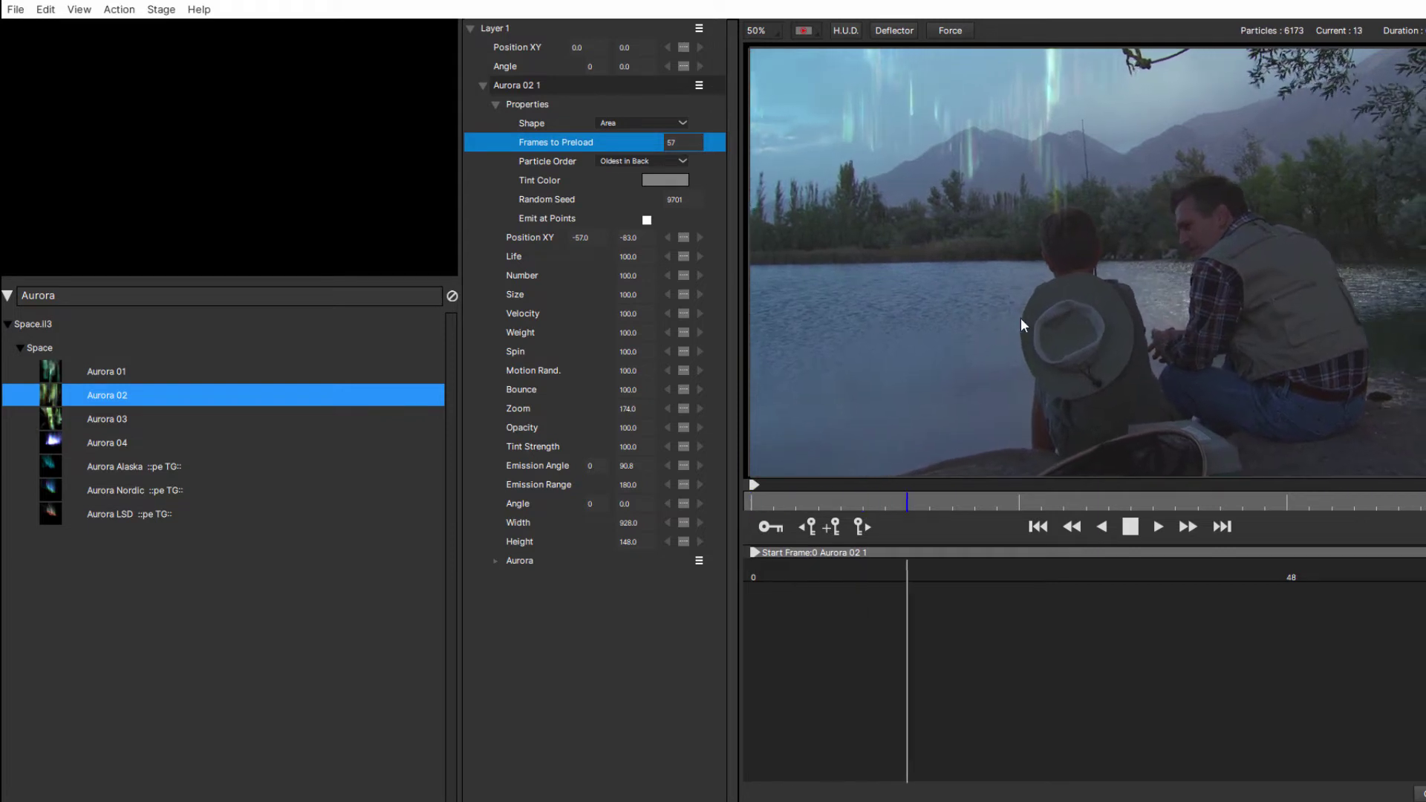
{"action": "key", "text": "space"}
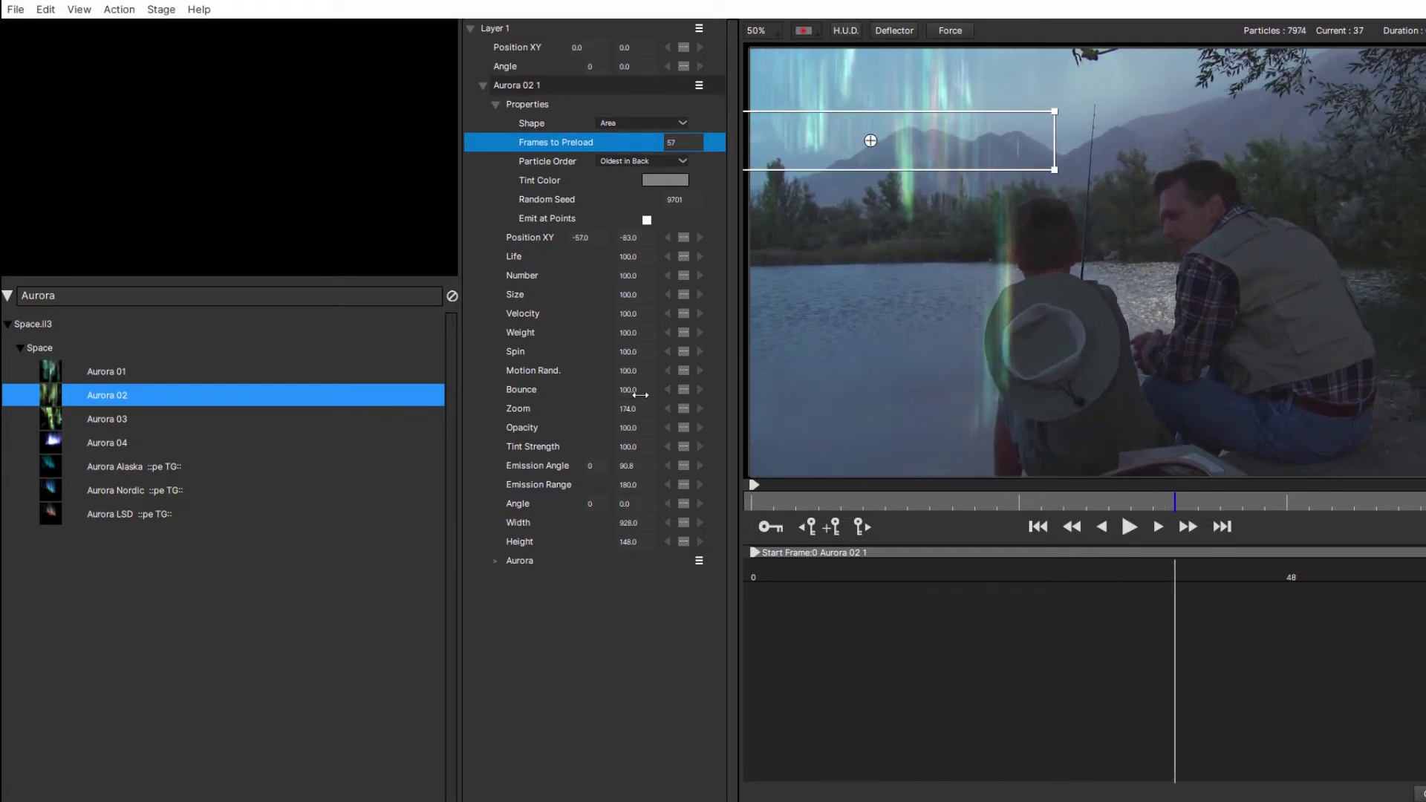
- Increase the aurora Zoom to about 219, replay from frame 0, then save and close Particle Illusion
{"action": "left_click_drag", "start_coordinate": [626, 409], "coordinate": [635, 408]}
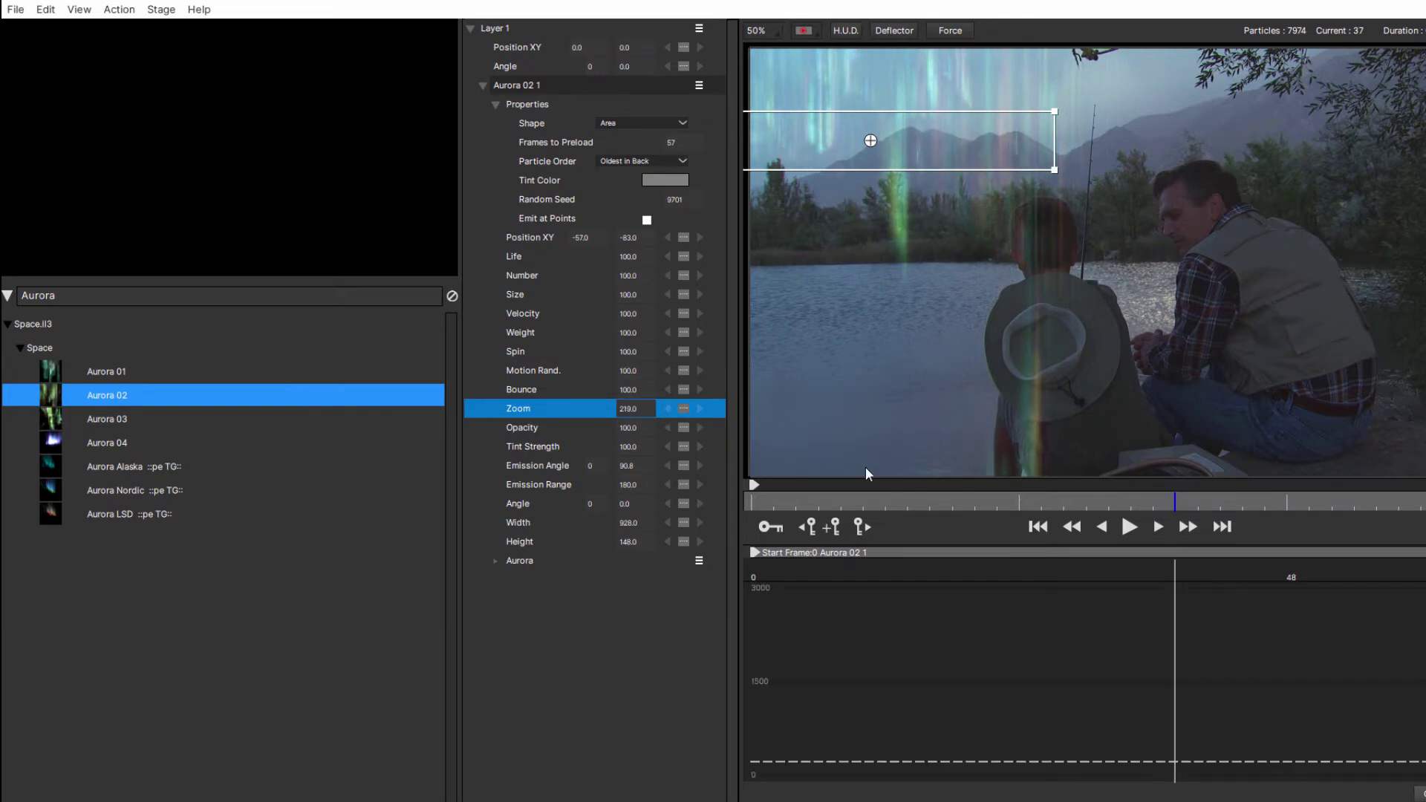
{"action": "left_click_drag", "start_coordinate": [853, 496], "coordinate": [720, 501]}
{"action": "key", "text": "space"}
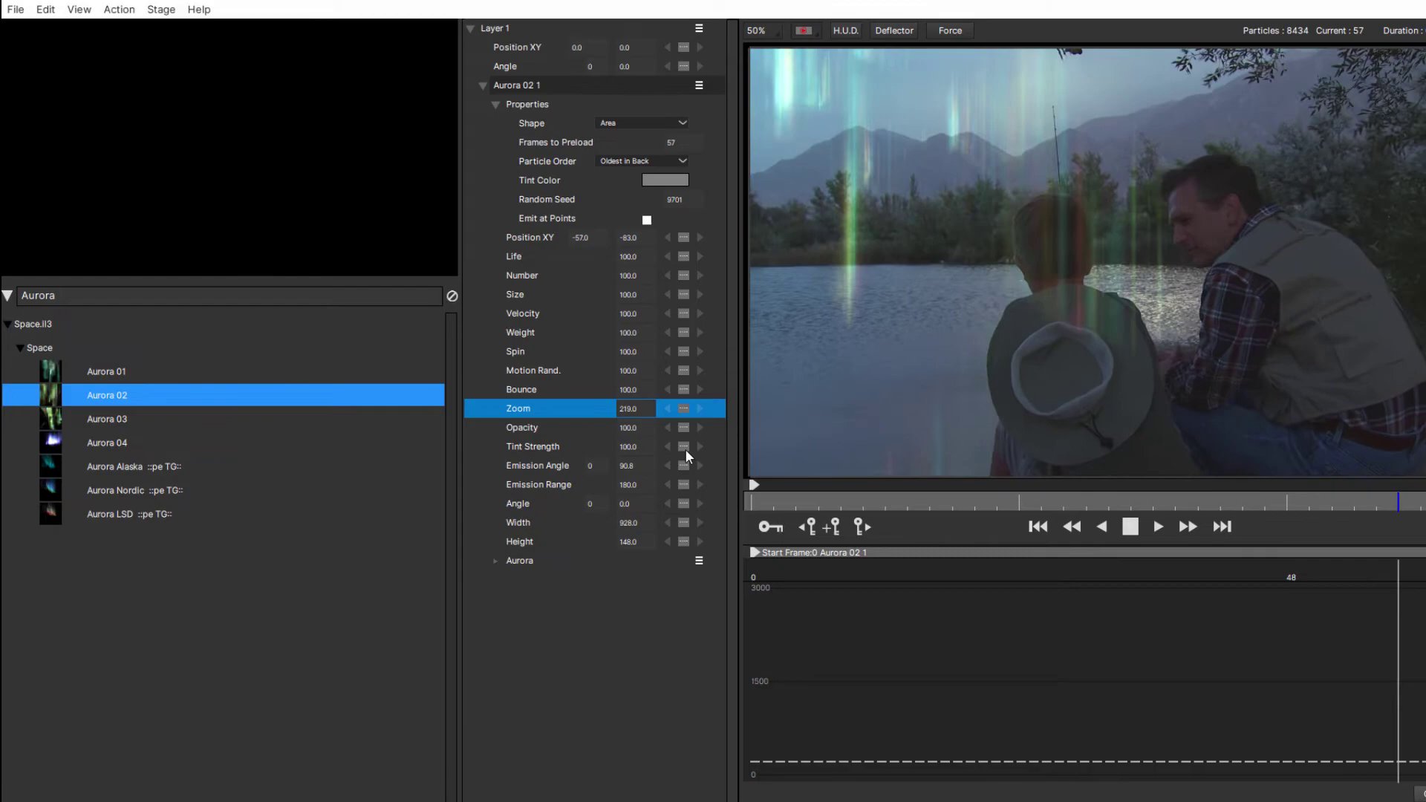
{"action": "key", "text": "ctrl+n"}
{"action": "left_click", "coordinate": [697, 412]}
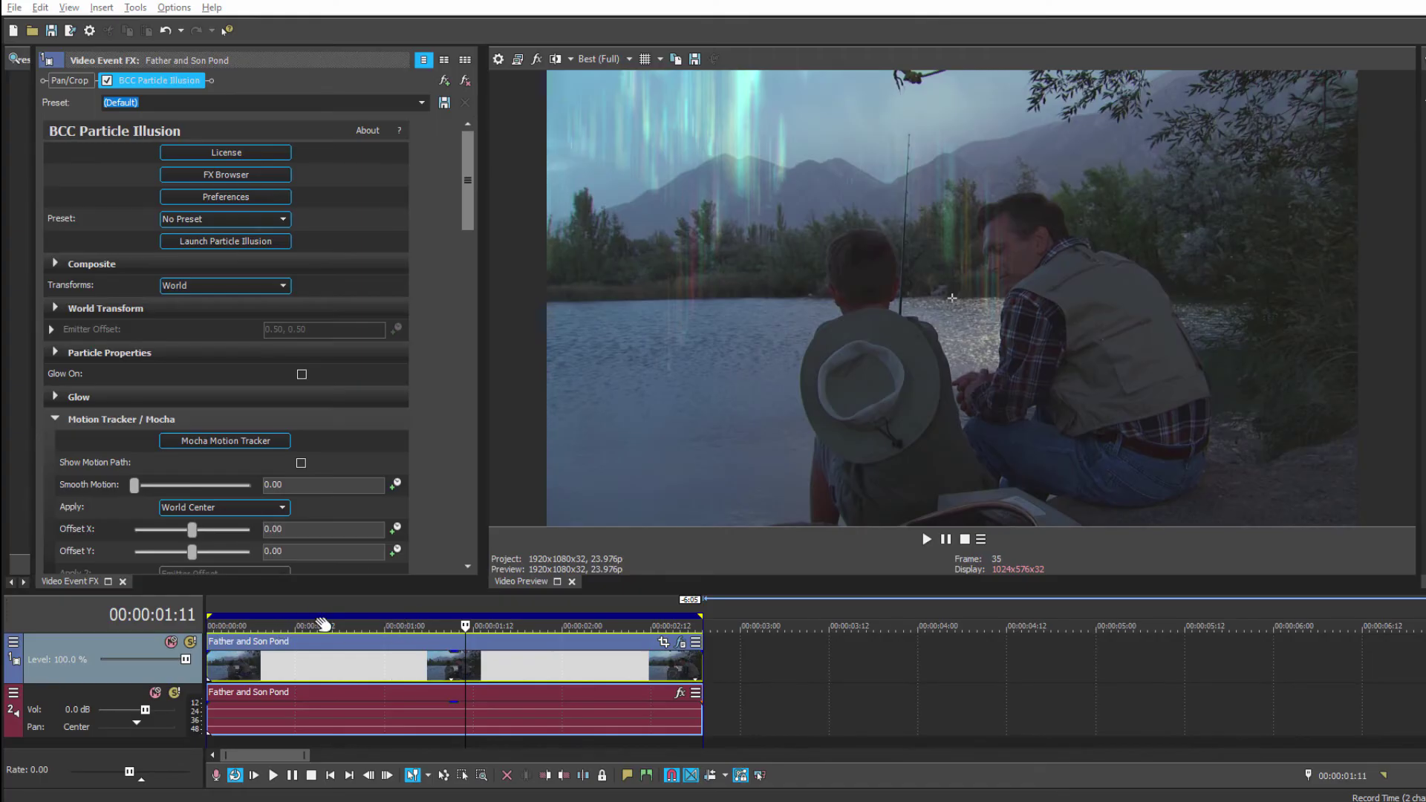
- Set PixelChooser to On under PixelChooser / Mocha and launch Mocha Mask / Track
{"action": "scroll", "coordinate": [460, 206], "scroll_direction": "down", "scroll_amount": 8}
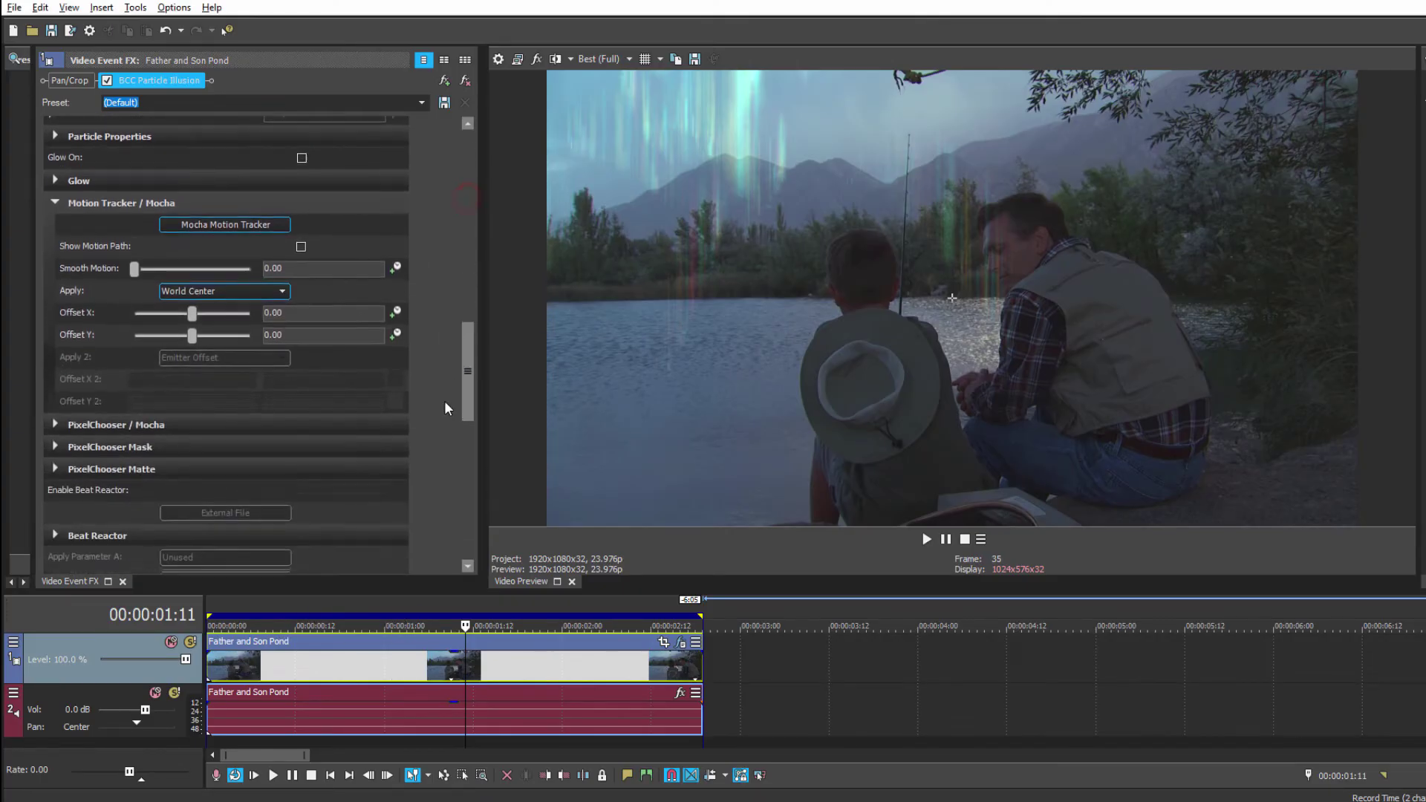
{"action": "left_click", "coordinate": [55, 335]}
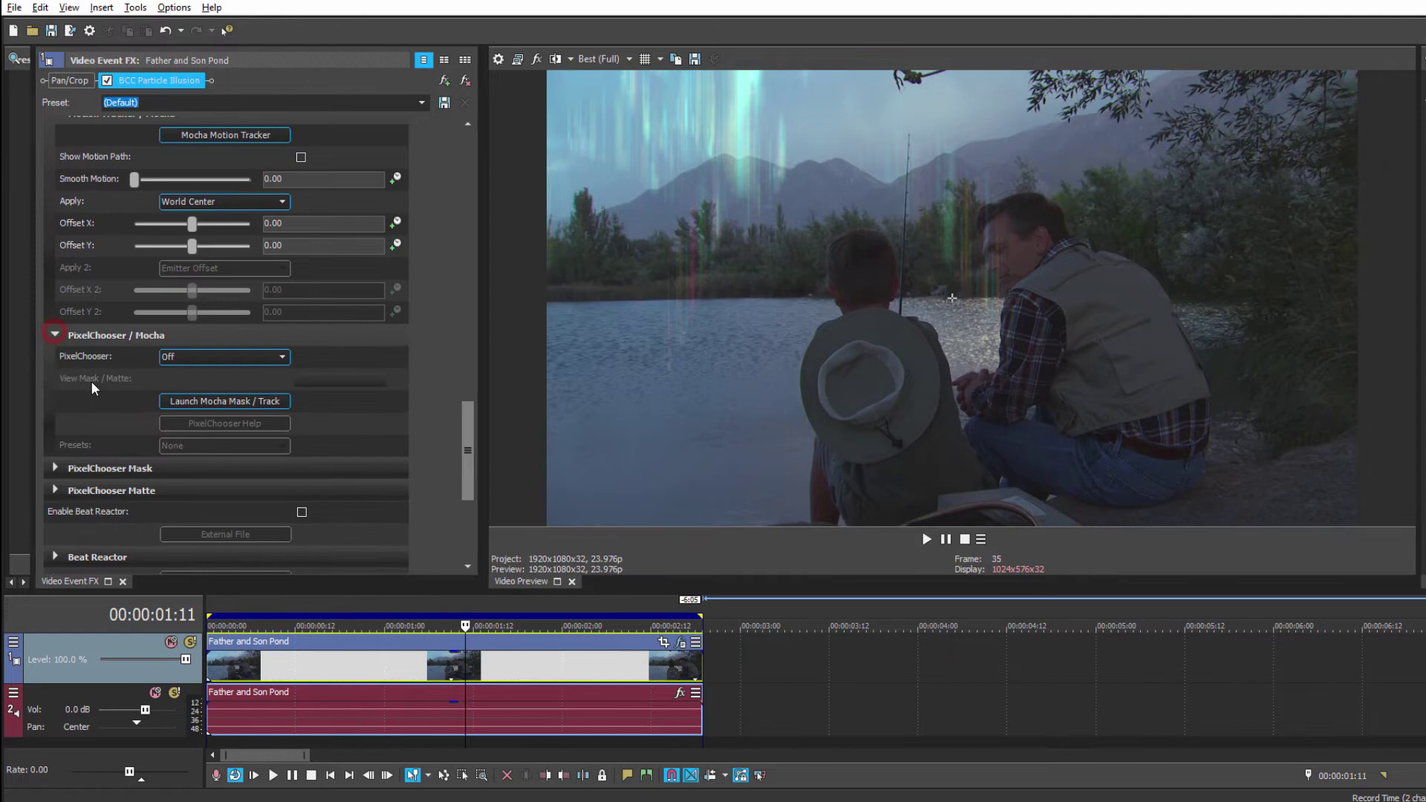
{"action": "left_click", "coordinate": [271, 358]}
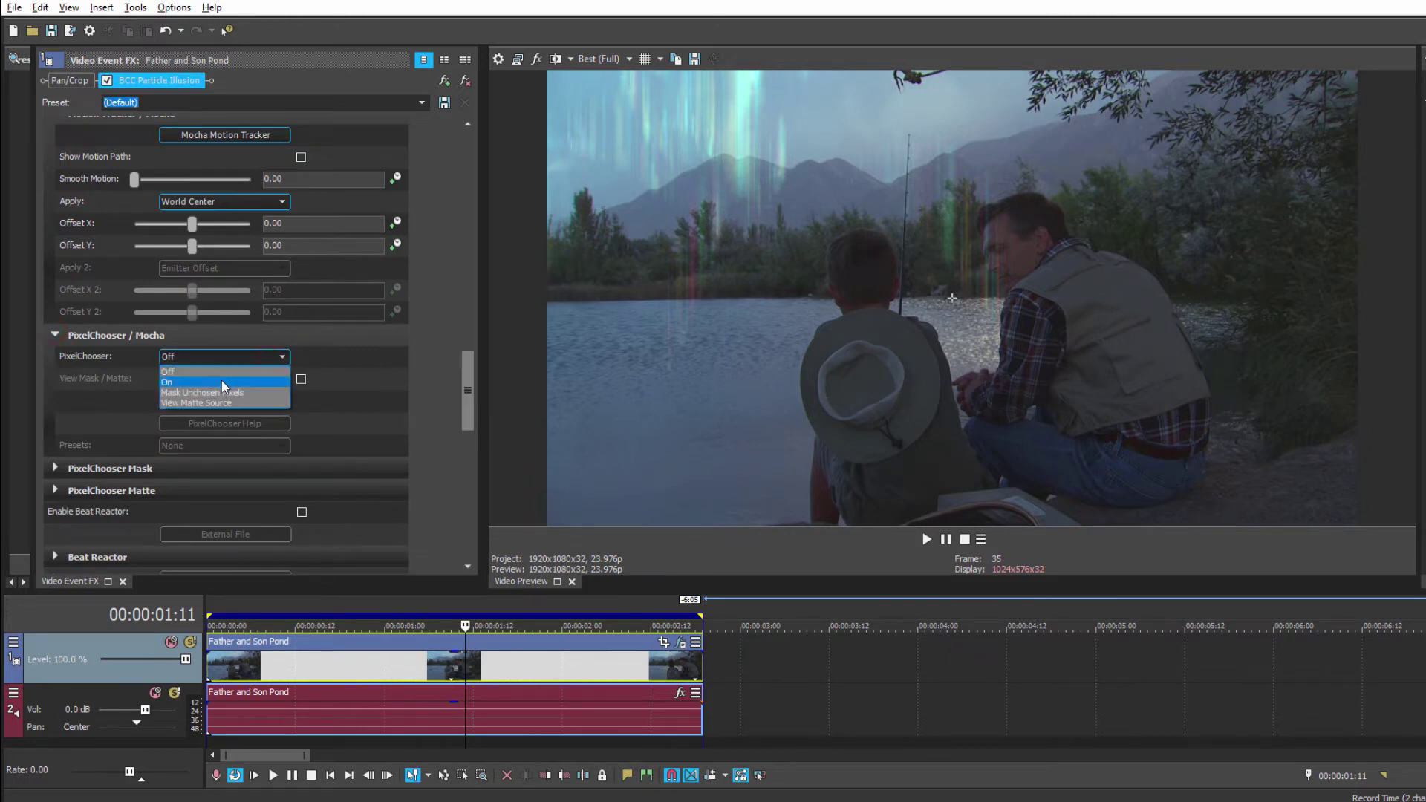
{"action": "left_click", "coordinate": [223, 383]}
{"action": "left_click", "coordinate": [260, 400]}
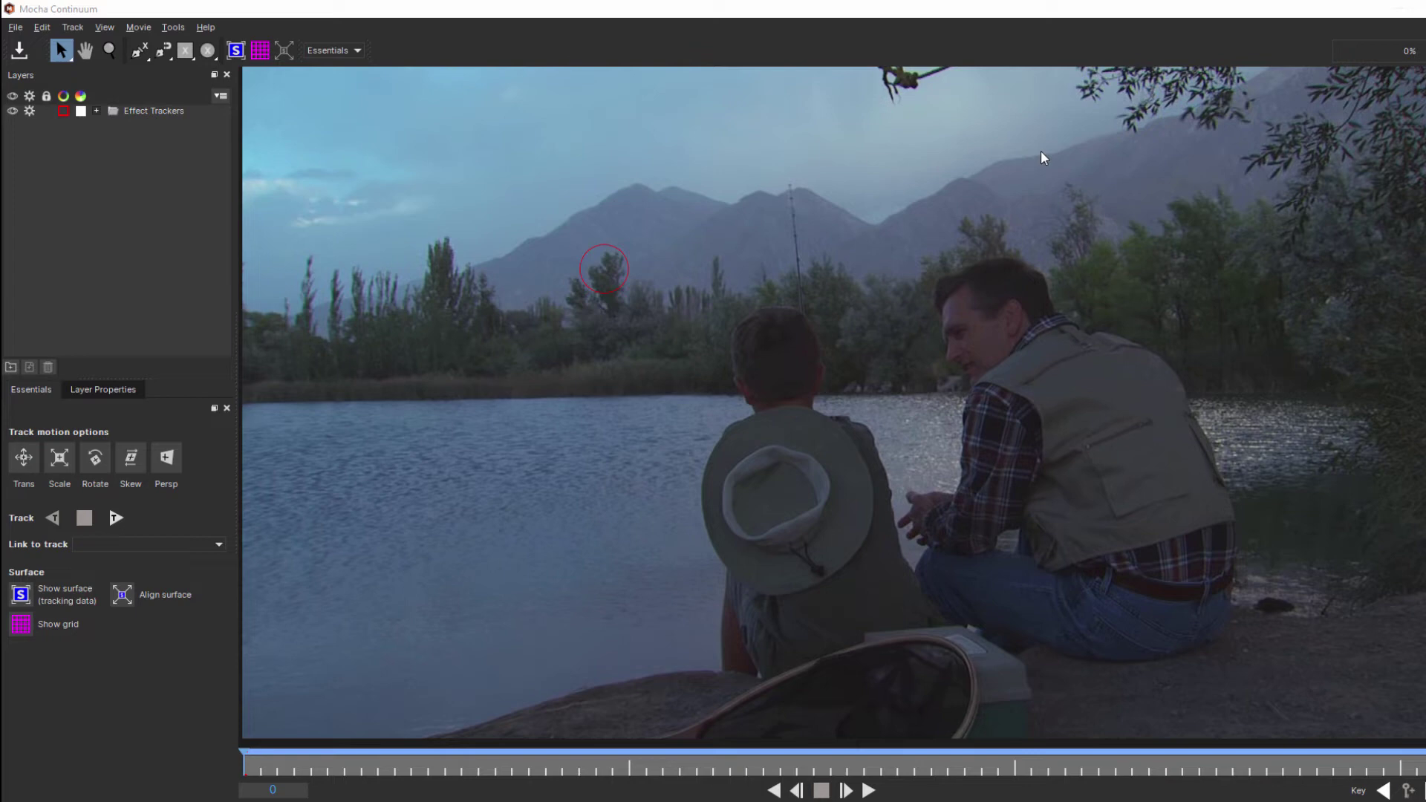
- Hide Effect Trackers, draw an ellipse mask around the treetops, and track it forward
{"action": "left_click", "coordinate": [12, 111]}
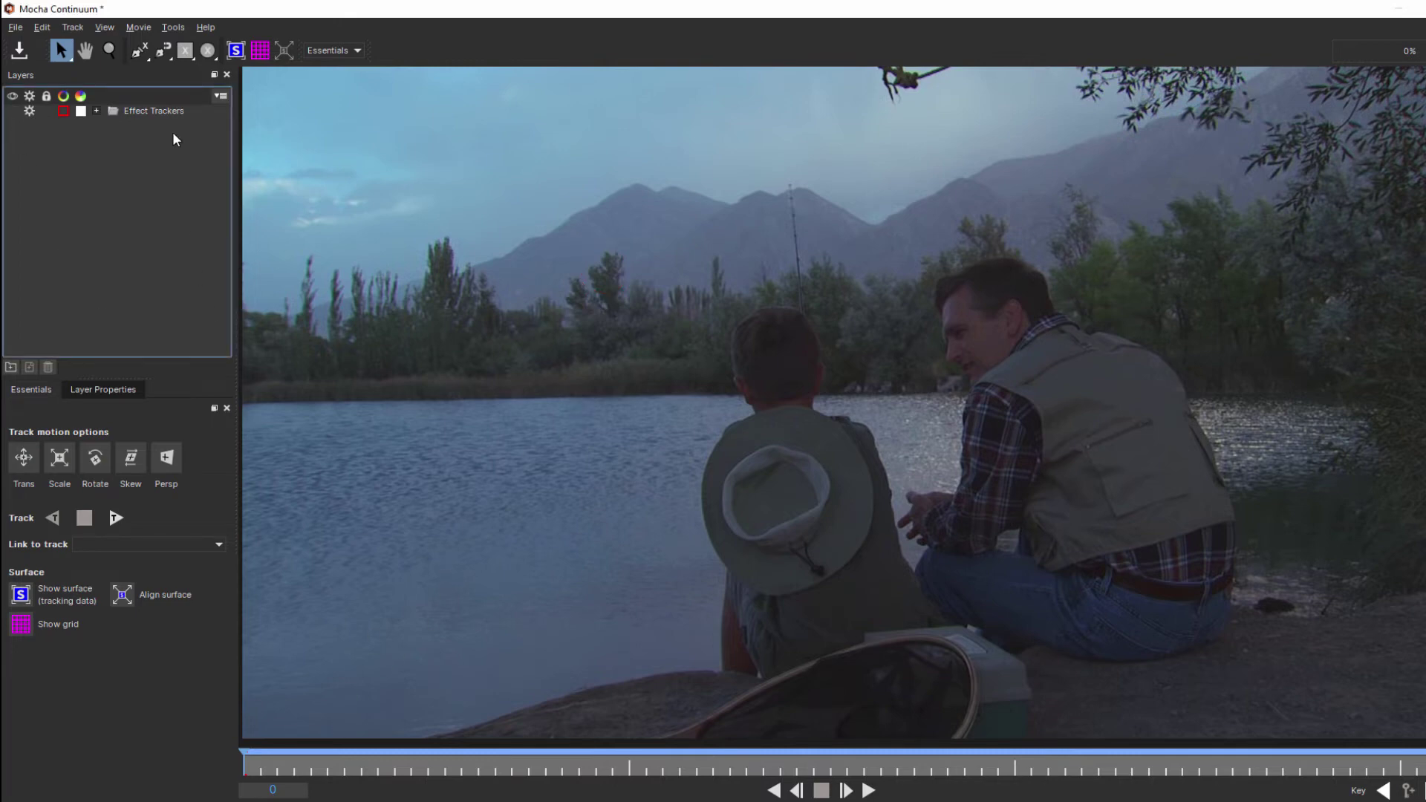
{"action": "left_click", "coordinate": [208, 55]}
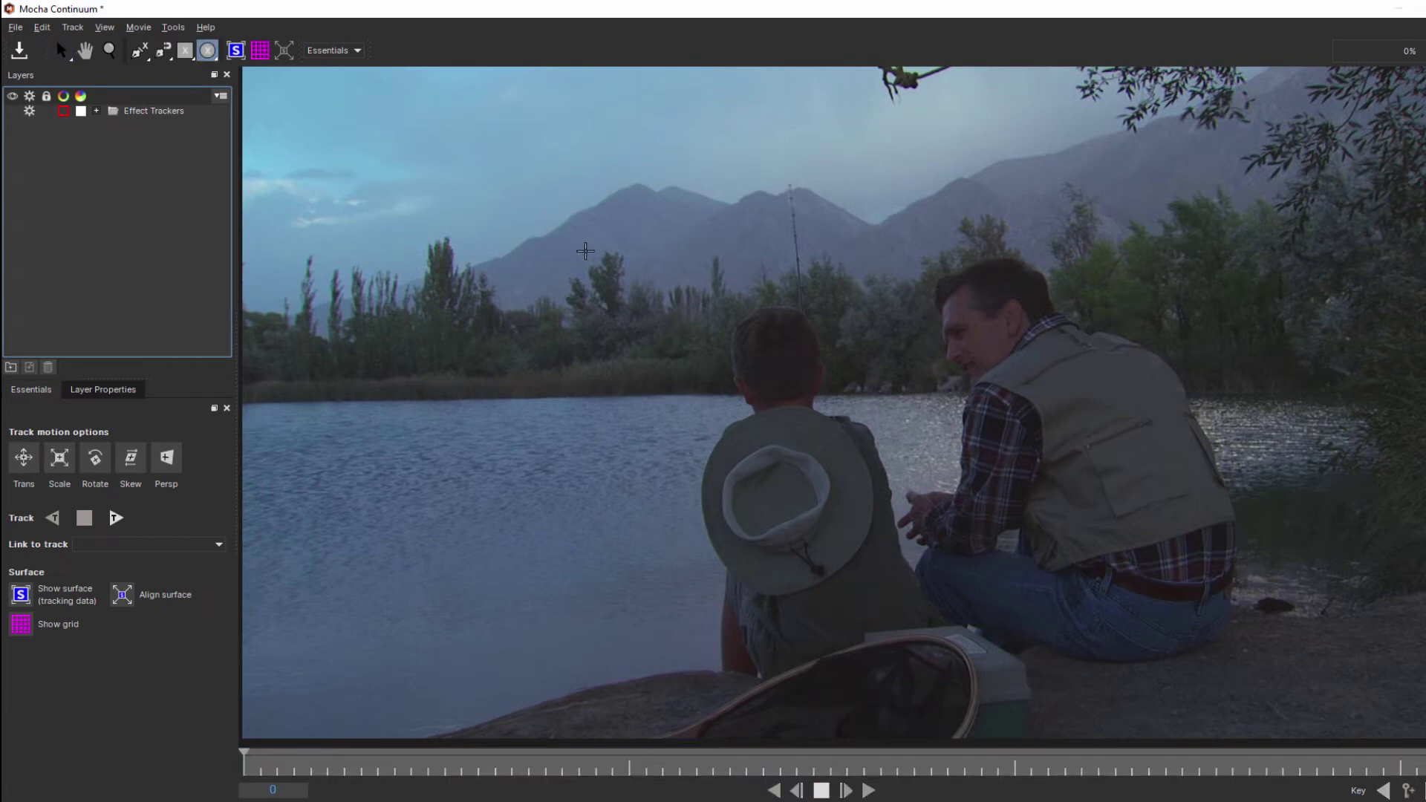
{"action": "left_click_drag", "start_coordinate": [562, 242], "coordinate": [643, 332]}
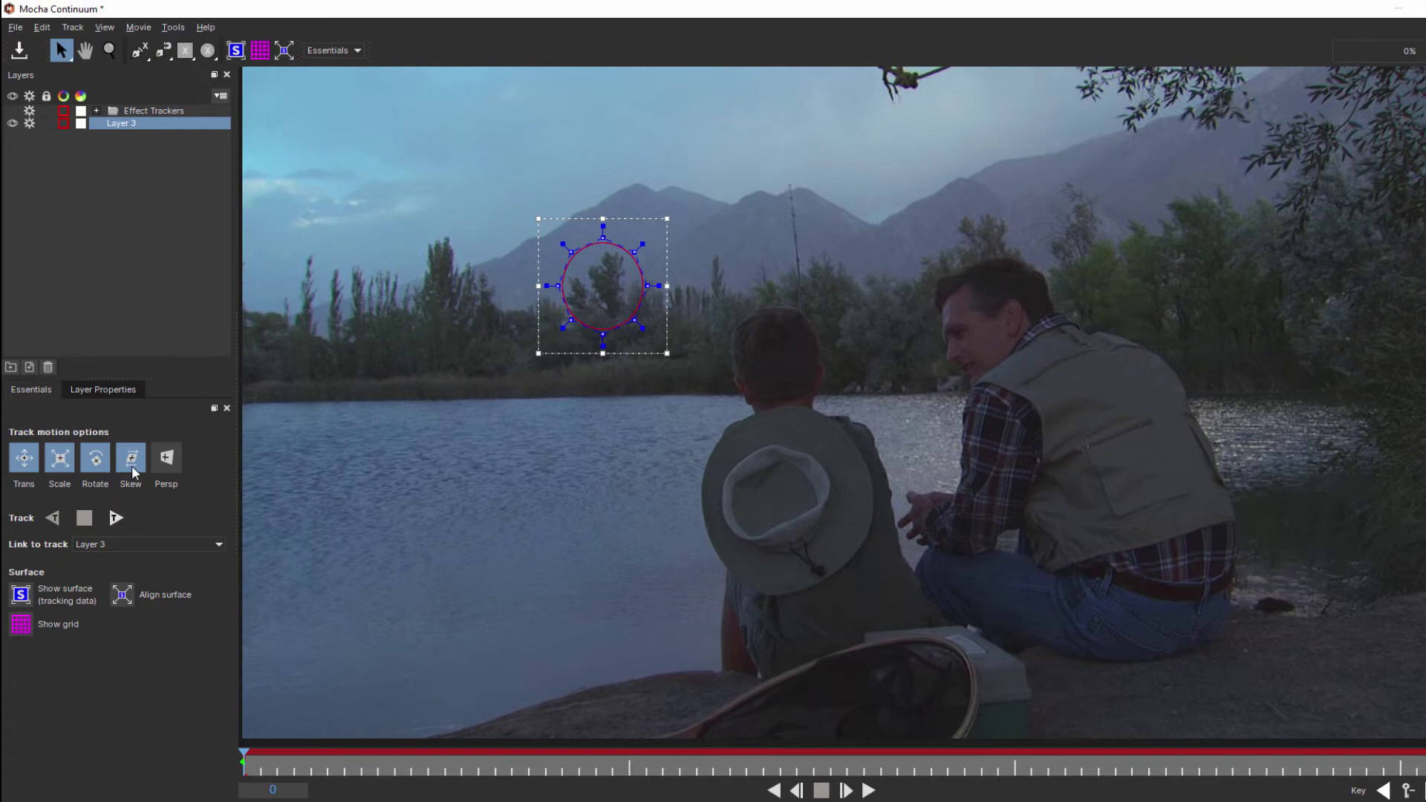
{"action": "left_click", "coordinate": [116, 517]}
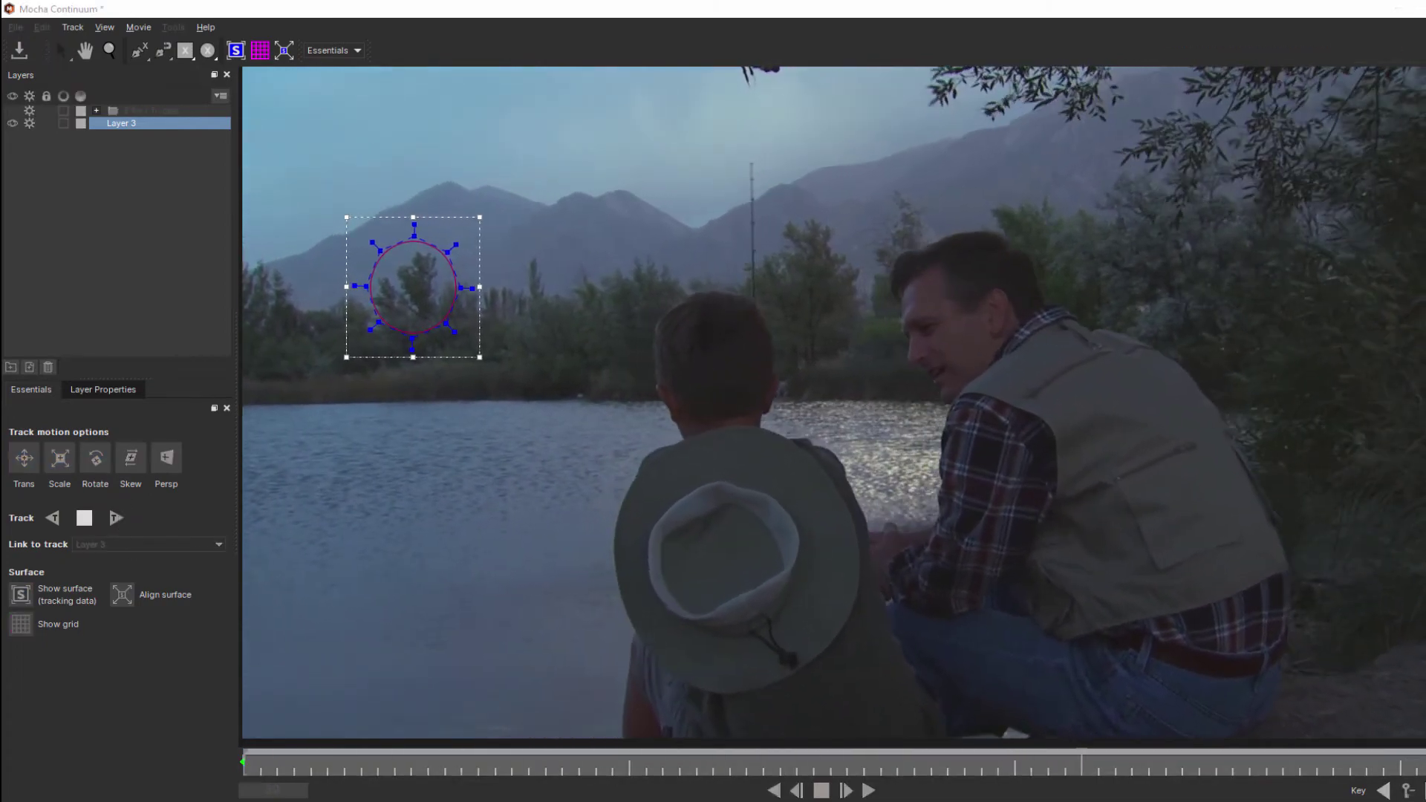
- Rename the tracked ellipse layer 'Linked Track' and hide it
{"action": "left_click", "coordinate": [165, 141]}
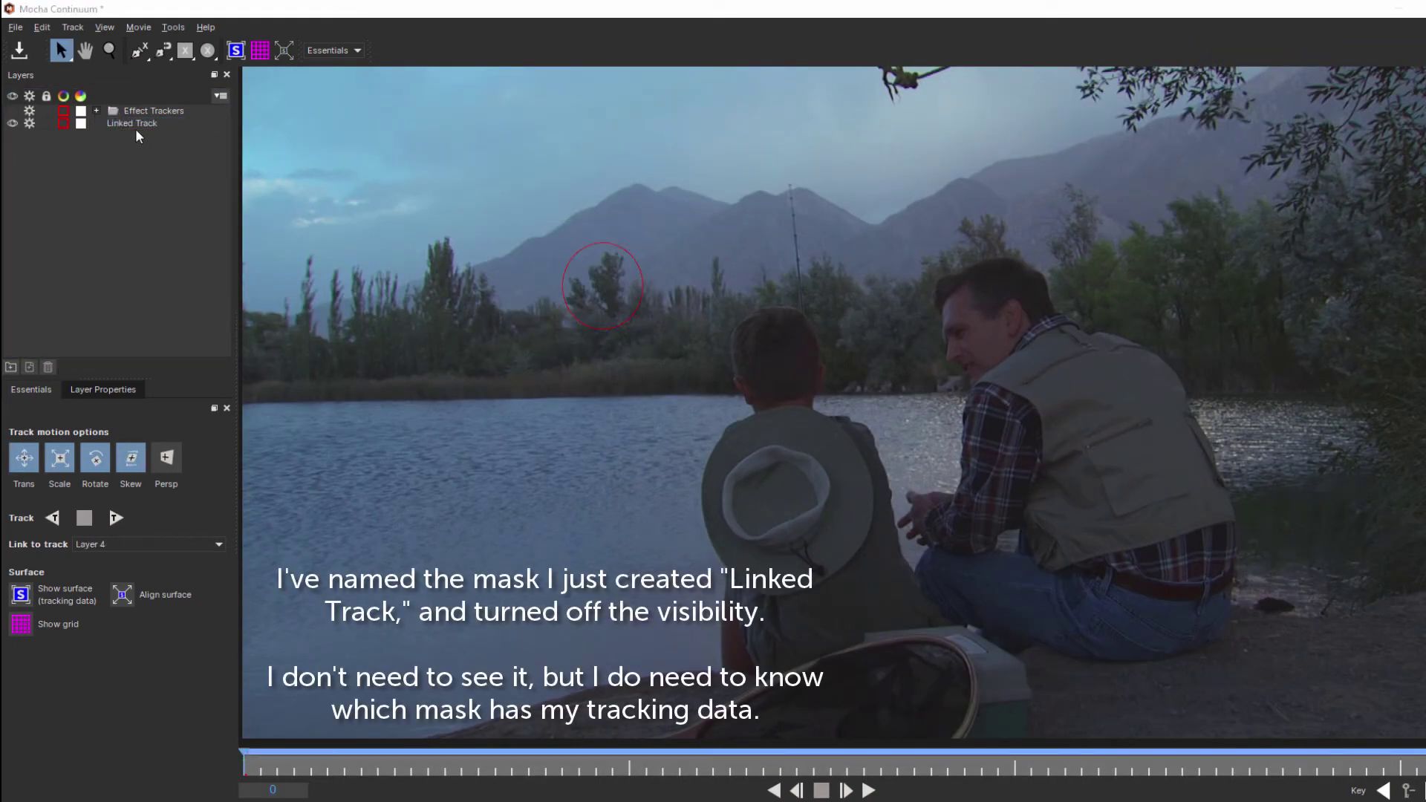
{"action": "left_click", "coordinate": [11, 124]}
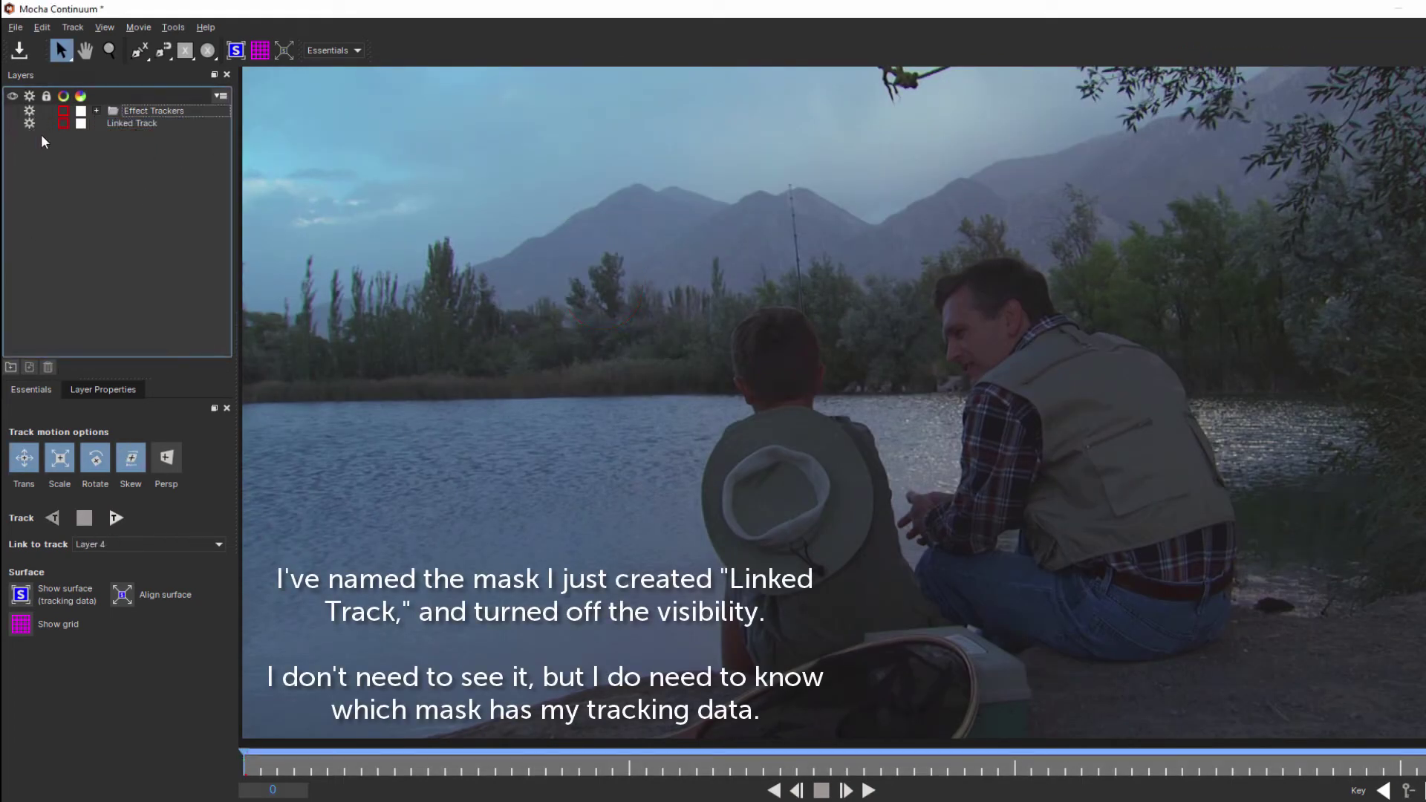
{"action": "left_click", "coordinate": [162, 50]}
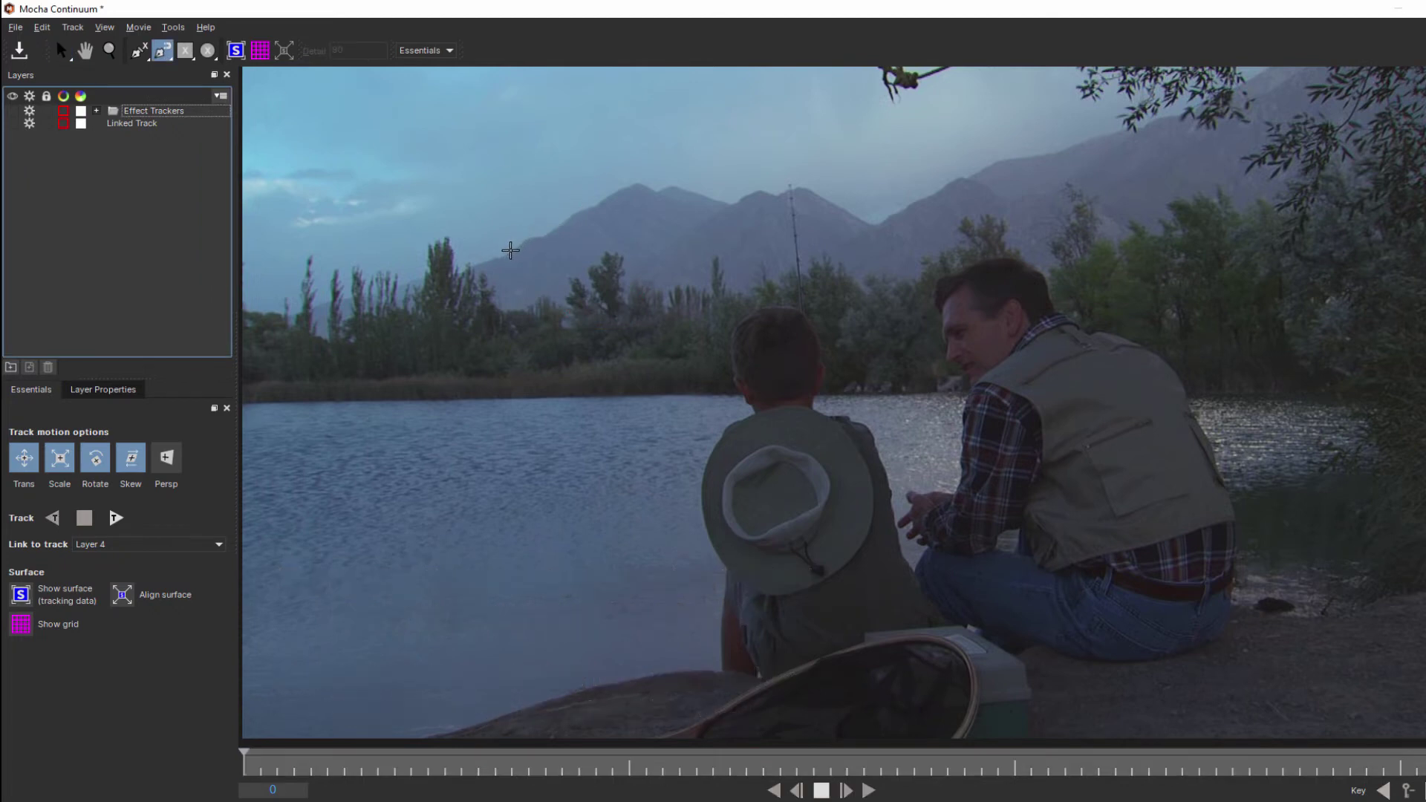
- Draw a freehand mask along the mountain ridge and around the sky, closing the shape
{"action": "mouse_move", "coordinate": [511, 250]}
{"action": "left_mouse_down"}
{"action": "mouse_move", "coordinate": [658, 176]}
{"action": "mouse_move", "coordinate": [759, 188]}
{"action": "mouse_move", "coordinate": [809, 173]}
{"action": "mouse_move", "coordinate": [898, 222]}
{"action": "mouse_move", "coordinate": [1013, 159]}
{"action": "mouse_move", "coordinate": [1131, 127]}
{"action": "mouse_move", "coordinate": [1110, 122]}
{"action": "mouse_move", "coordinate": [1131, 88]}
{"action": "mouse_move", "coordinate": [1127, 130]}
{"action": "mouse_move", "coordinate": [1131, 91]}
{"action": "mouse_move", "coordinate": [1155, 95]}
{"action": "mouse_move", "coordinate": [1136, 124]}
{"action": "mouse_move", "coordinate": [1192, 110]}
{"action": "mouse_move", "coordinate": [1108, 144]}
{"action": "mouse_move", "coordinate": [1288, 45]}
{"action": "left_mouse_up"}
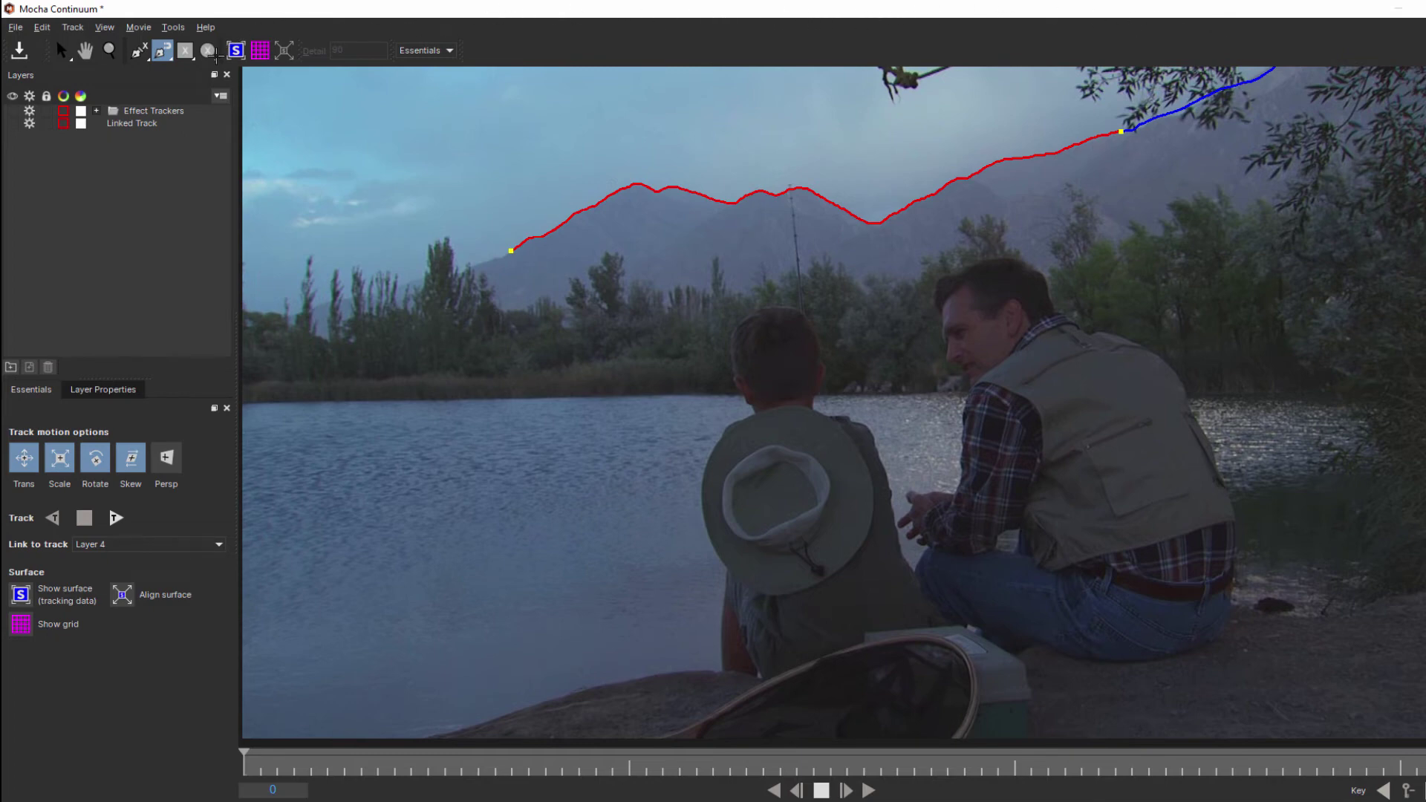
{"action": "left_click_drag", "start_coordinate": [240, 313], "coordinate": [421, 277]}
{"action": "mouse_move", "coordinate": [421, 277]}
{"action": "left_mouse_down"}
{"action": "mouse_move", "coordinate": [444, 235]}
{"action": "mouse_move", "coordinate": [452, 273]}
{"action": "mouse_move", "coordinate": [511, 250]}
{"action": "left_mouse_up"}
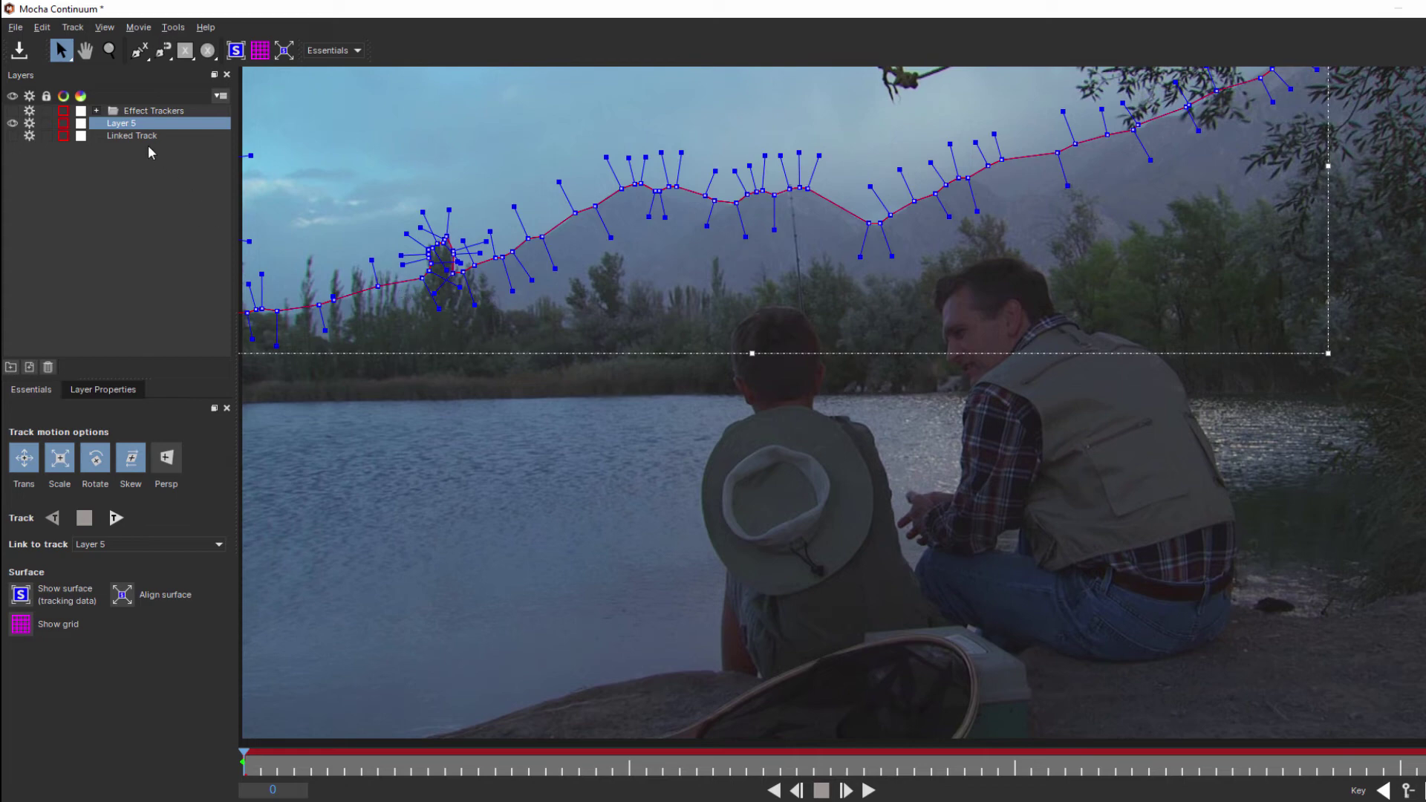
- Link Layer 5 to Linked Track and track the mask forward through the clip
{"action": "left_click", "coordinate": [220, 543]}
{"action": "left_click", "coordinate": [124, 607]}
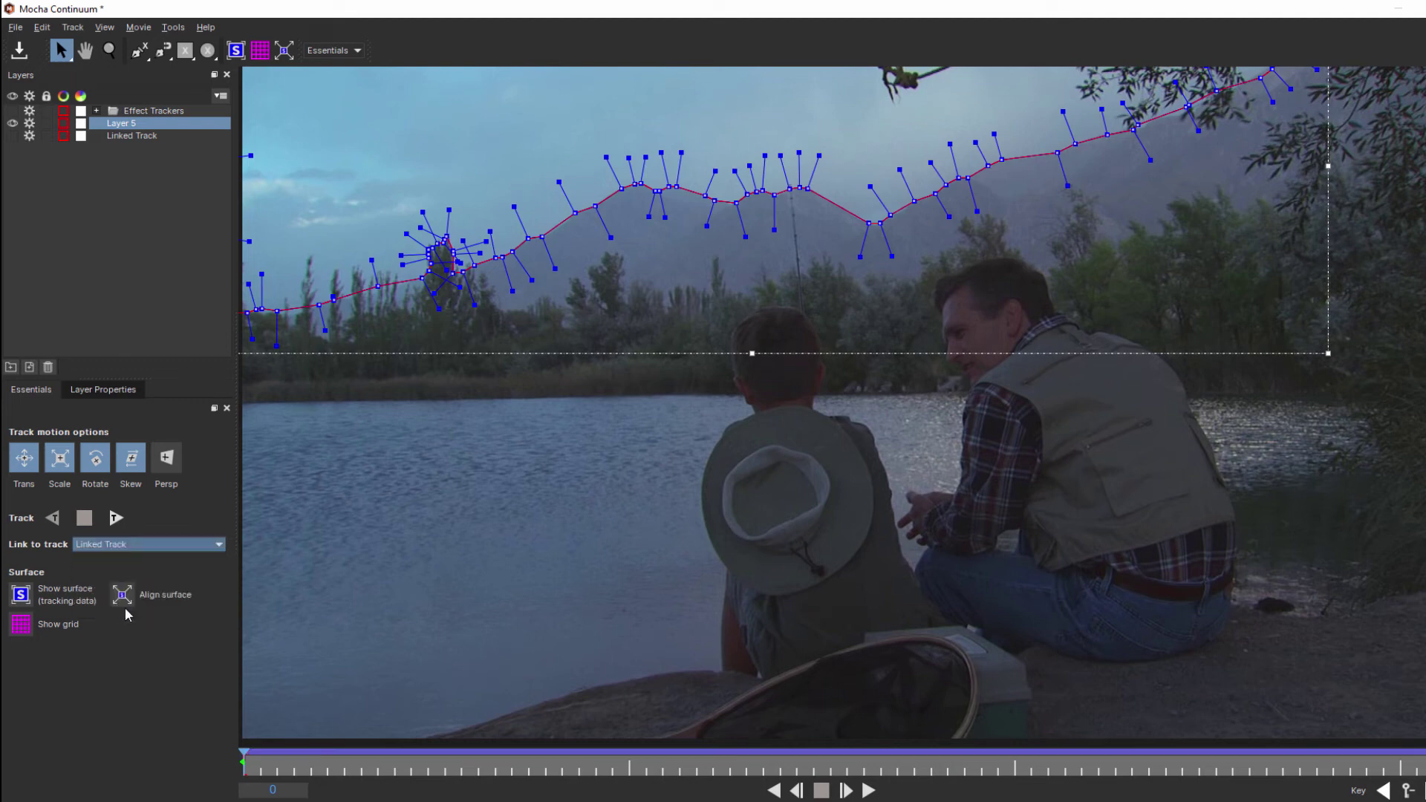
{"action": "key", "text": "t"}
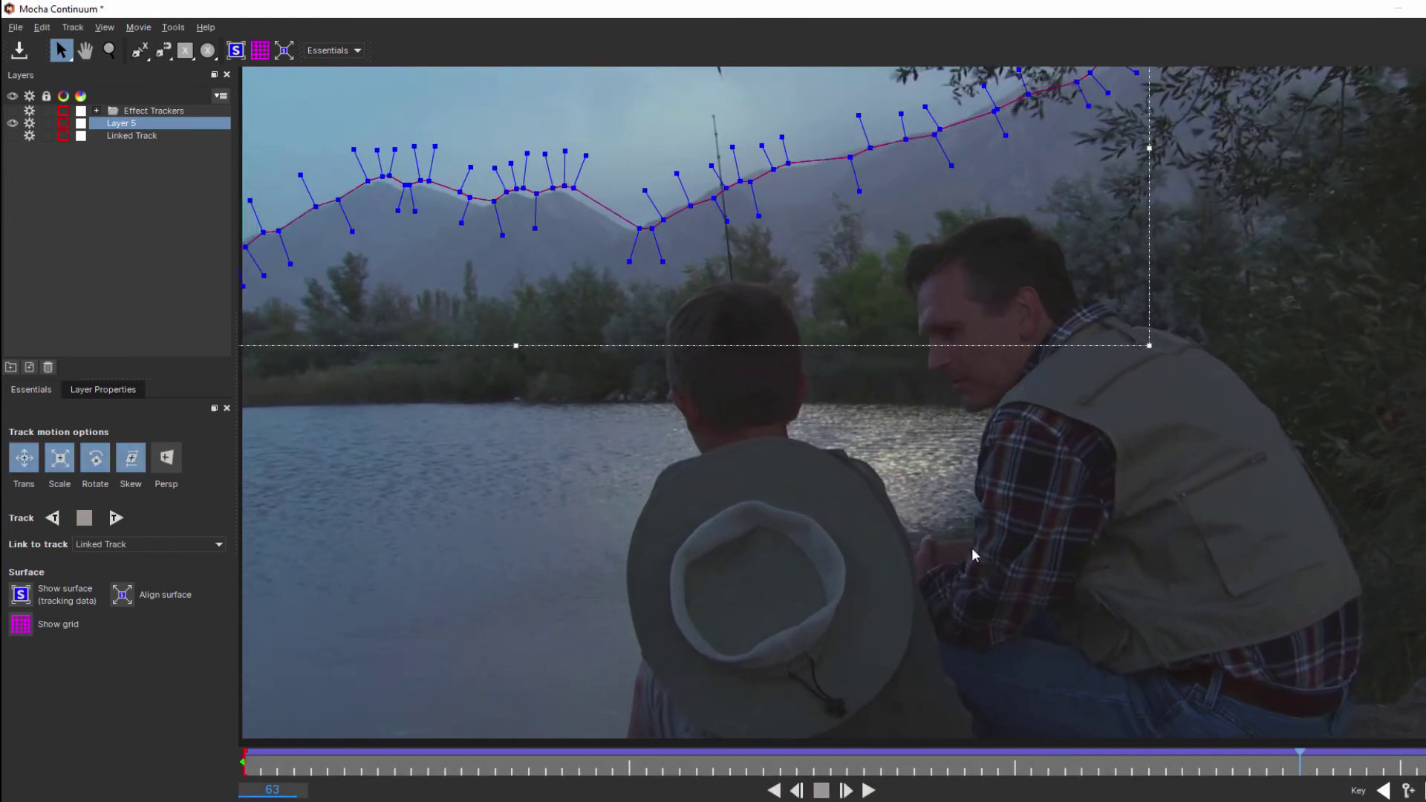
- Check frames and nudge drifting ridge points back onto the mountains, resuming tracking between fixes
{"action": "key", "text": "z"}
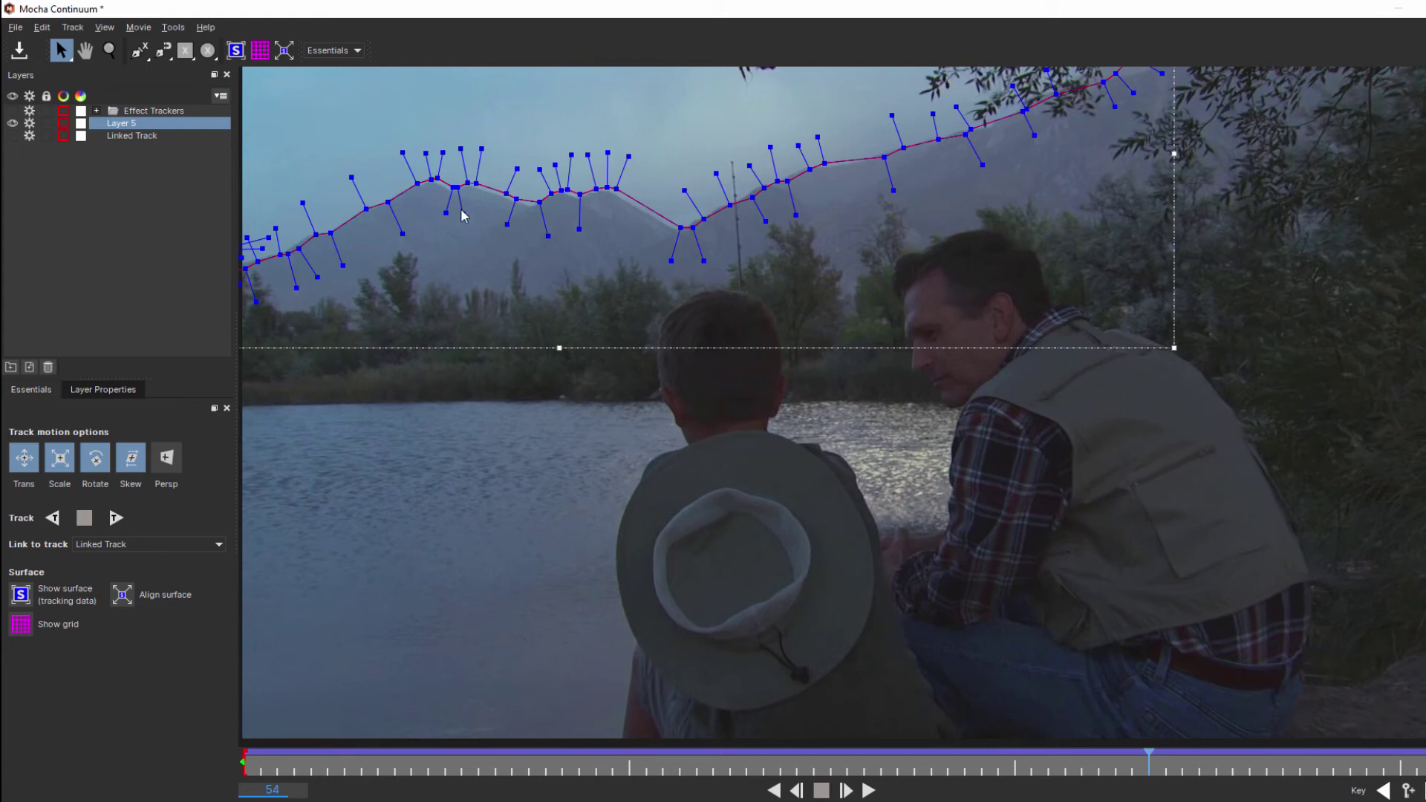
{"action": "key", "text": "Right"}
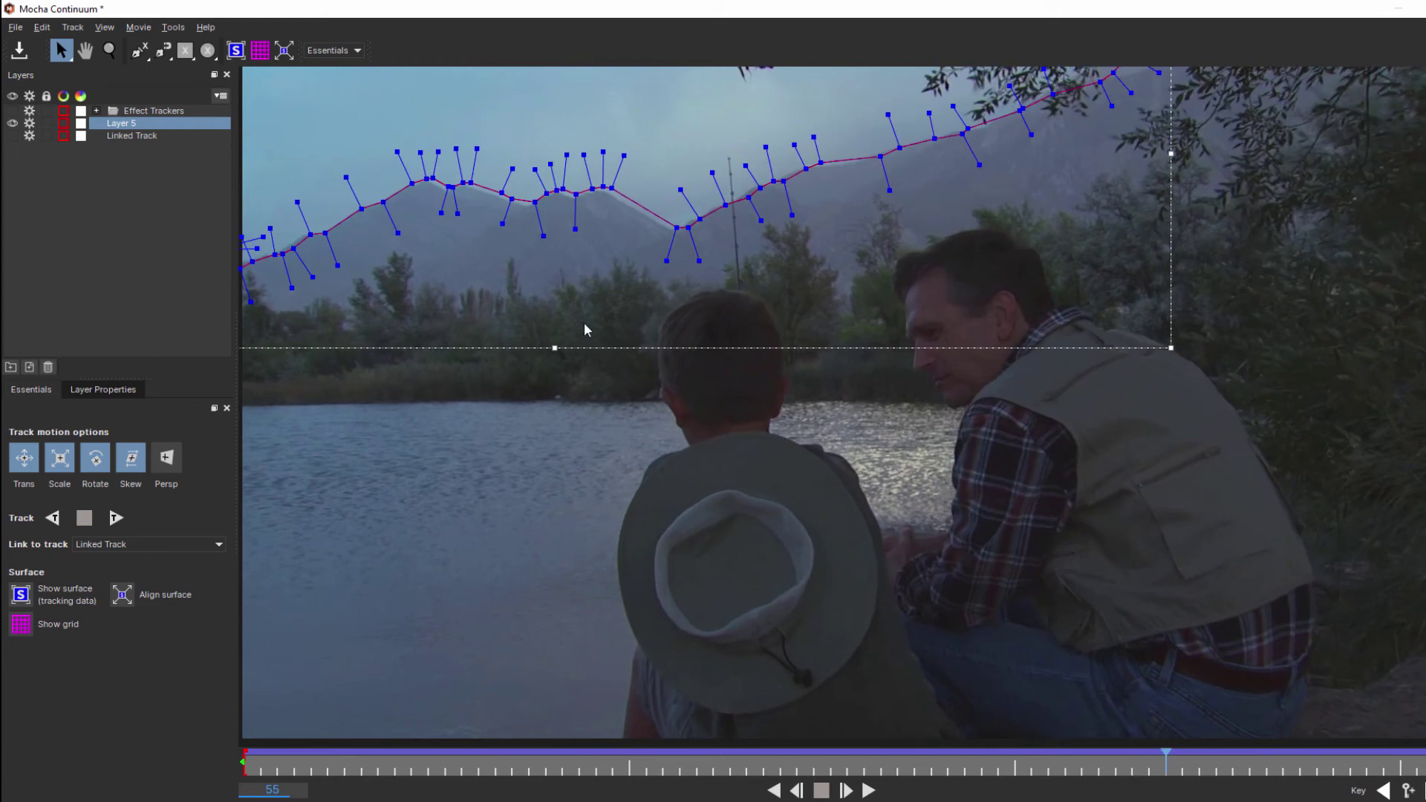
{"action": "left_click_drag", "start_coordinate": [640, 211], "coordinate": [891, 275]}
{"action": "left_click_drag", "start_coordinate": [778, 180], "coordinate": [771, 182]}
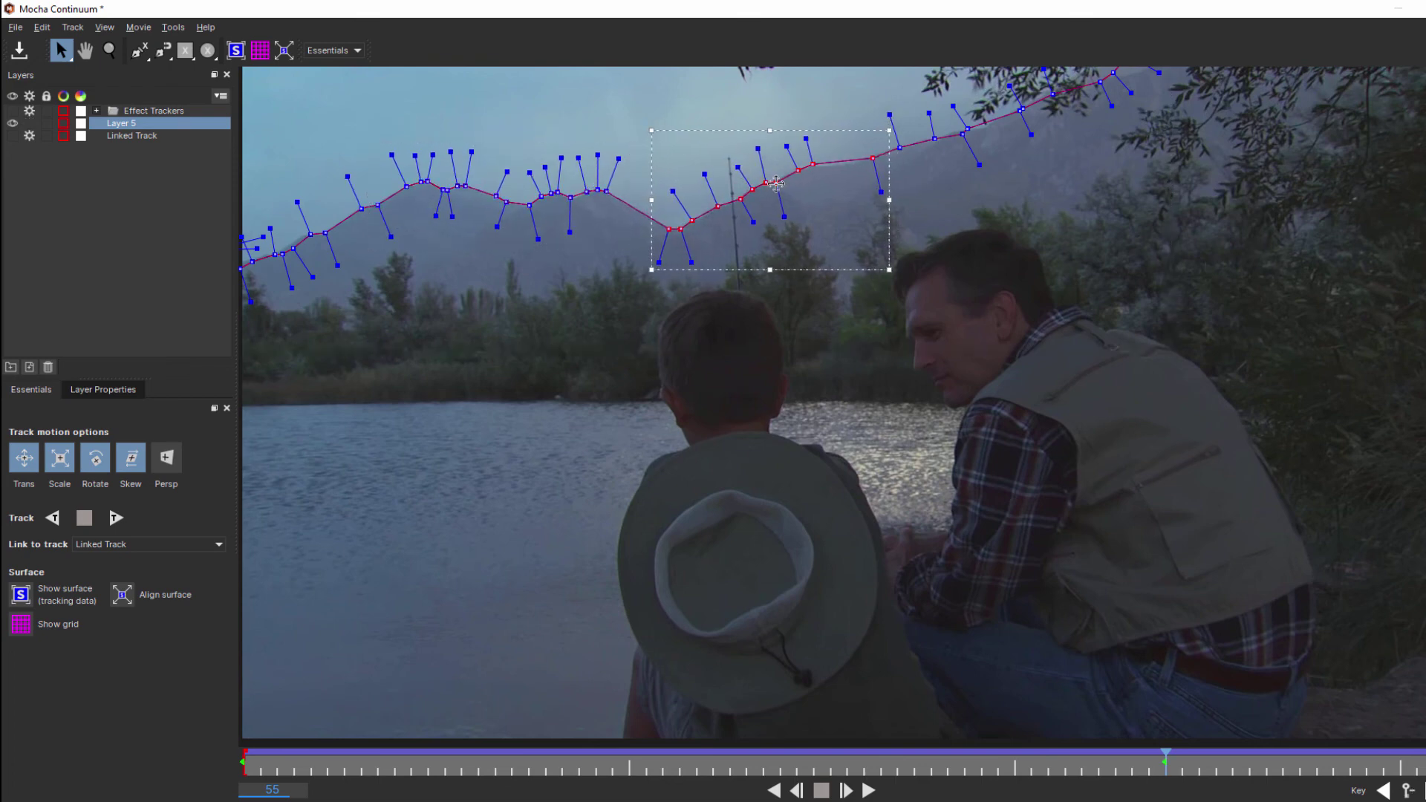
{"action": "left_click", "coordinate": [826, 115]}
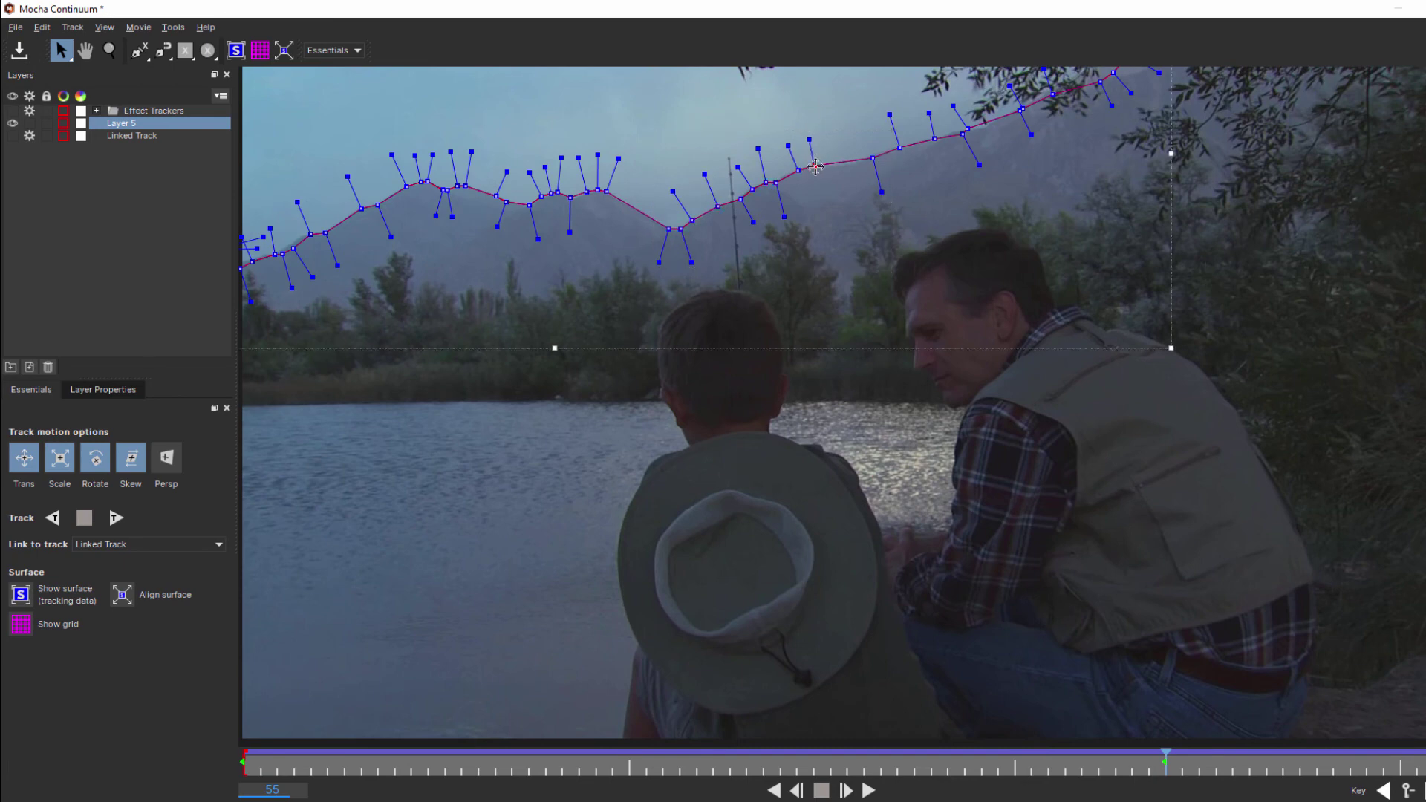
{"action": "key", "text": "shift+t"}
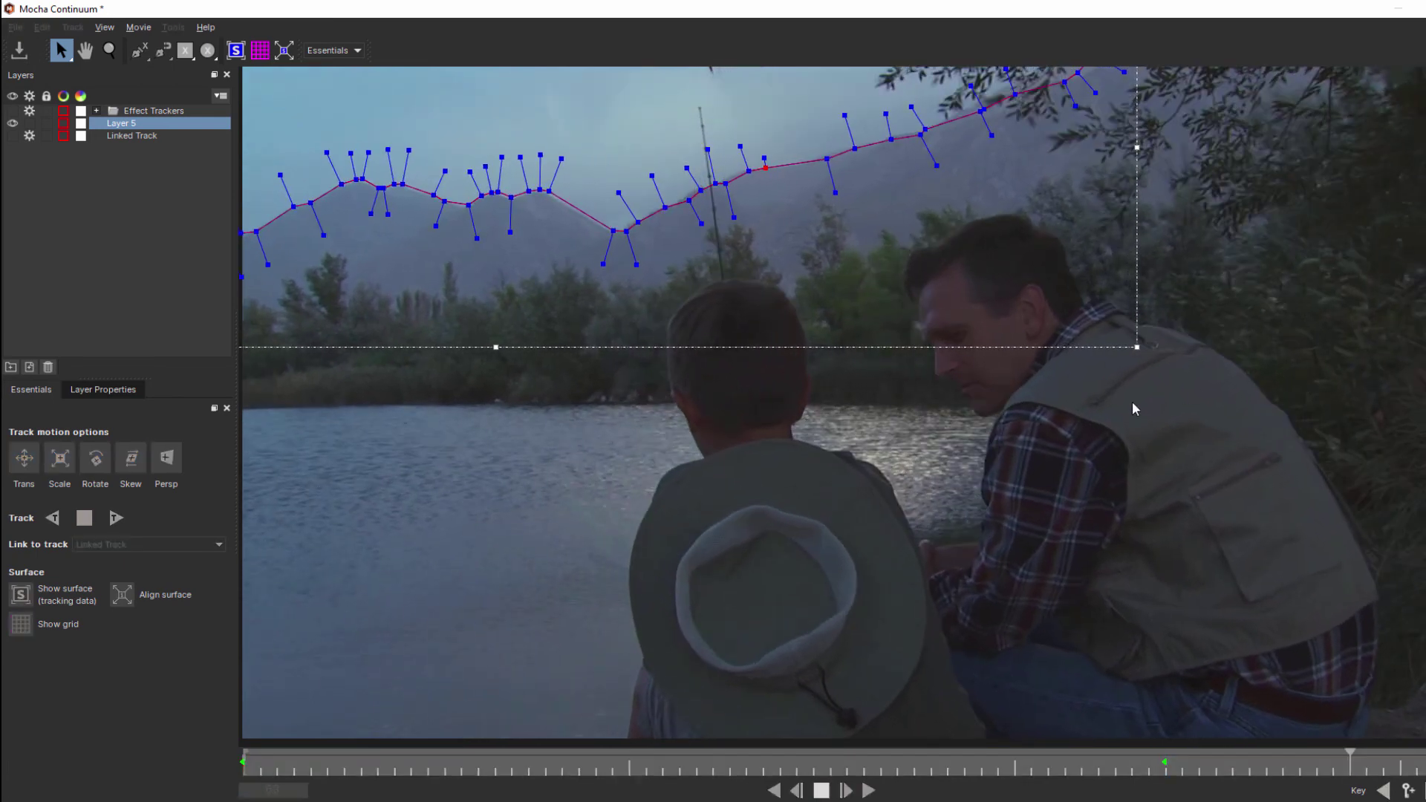
{"action": "left_click_drag", "start_coordinate": [599, 275], "coordinate": [290, 138]}
{"action": "left_click_drag", "start_coordinate": [488, 185], "coordinate": [486, 189]}
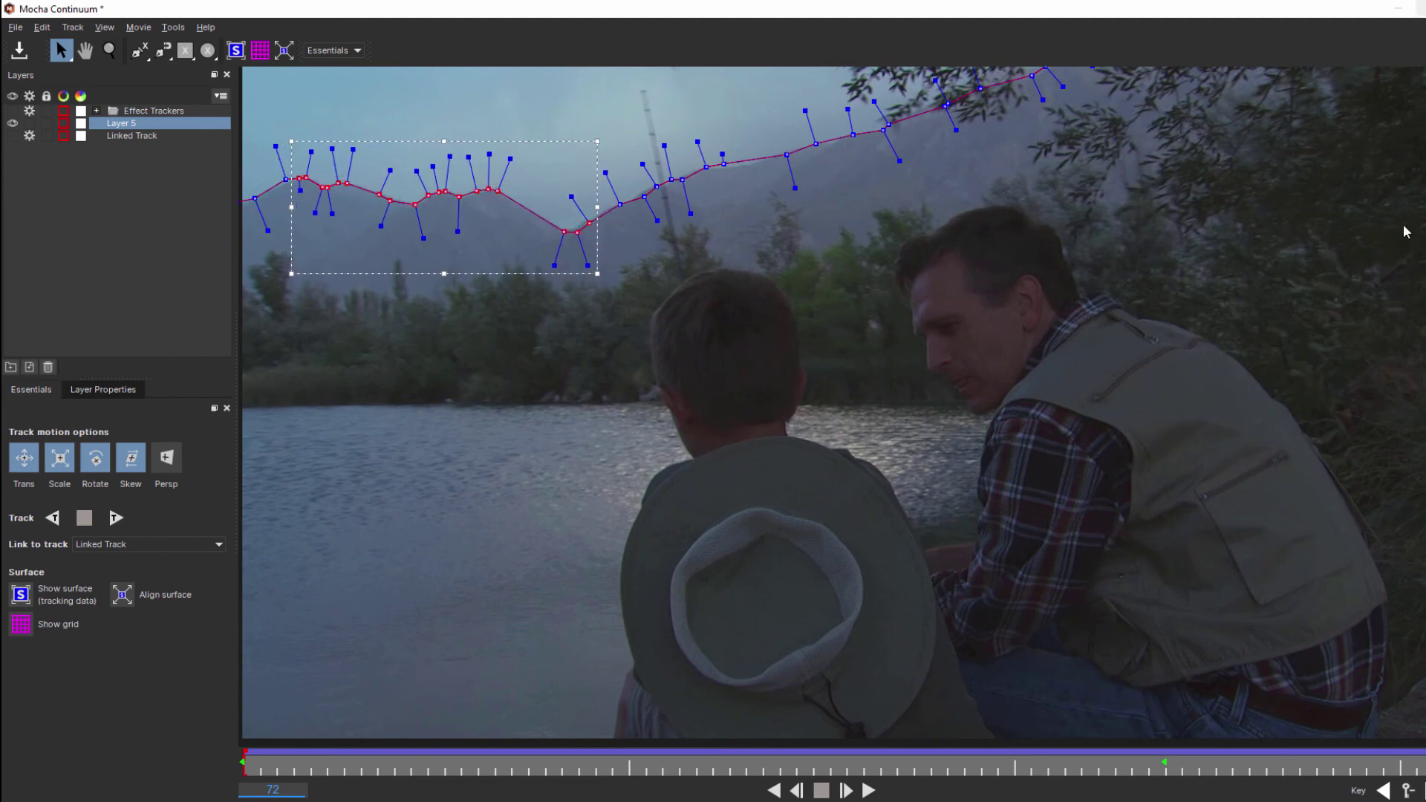
- Close Mocha and set the PixelChooser Mask Feather to 4.00
{"action": "key", "text": "alt+F4"}
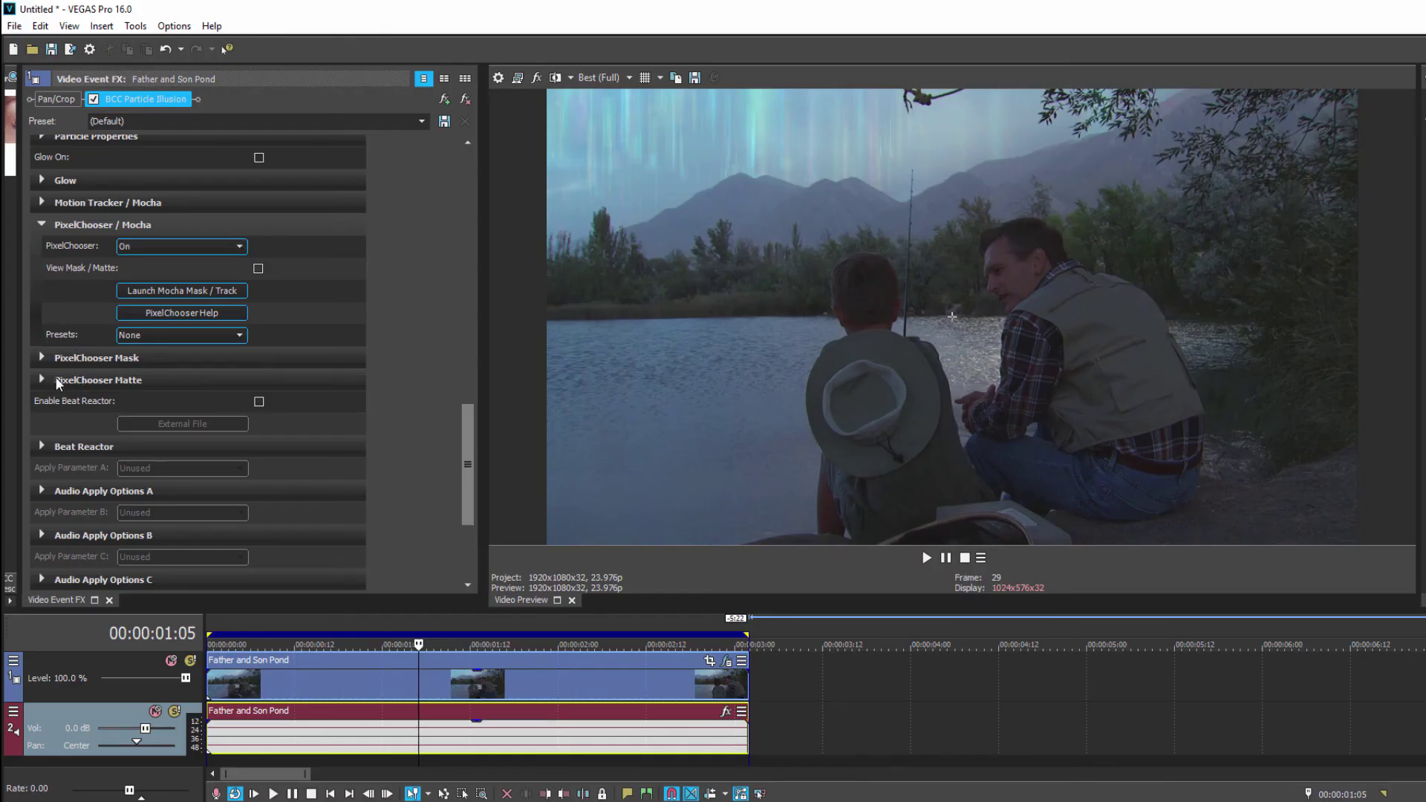
{"action": "left_click", "coordinate": [41, 358]}
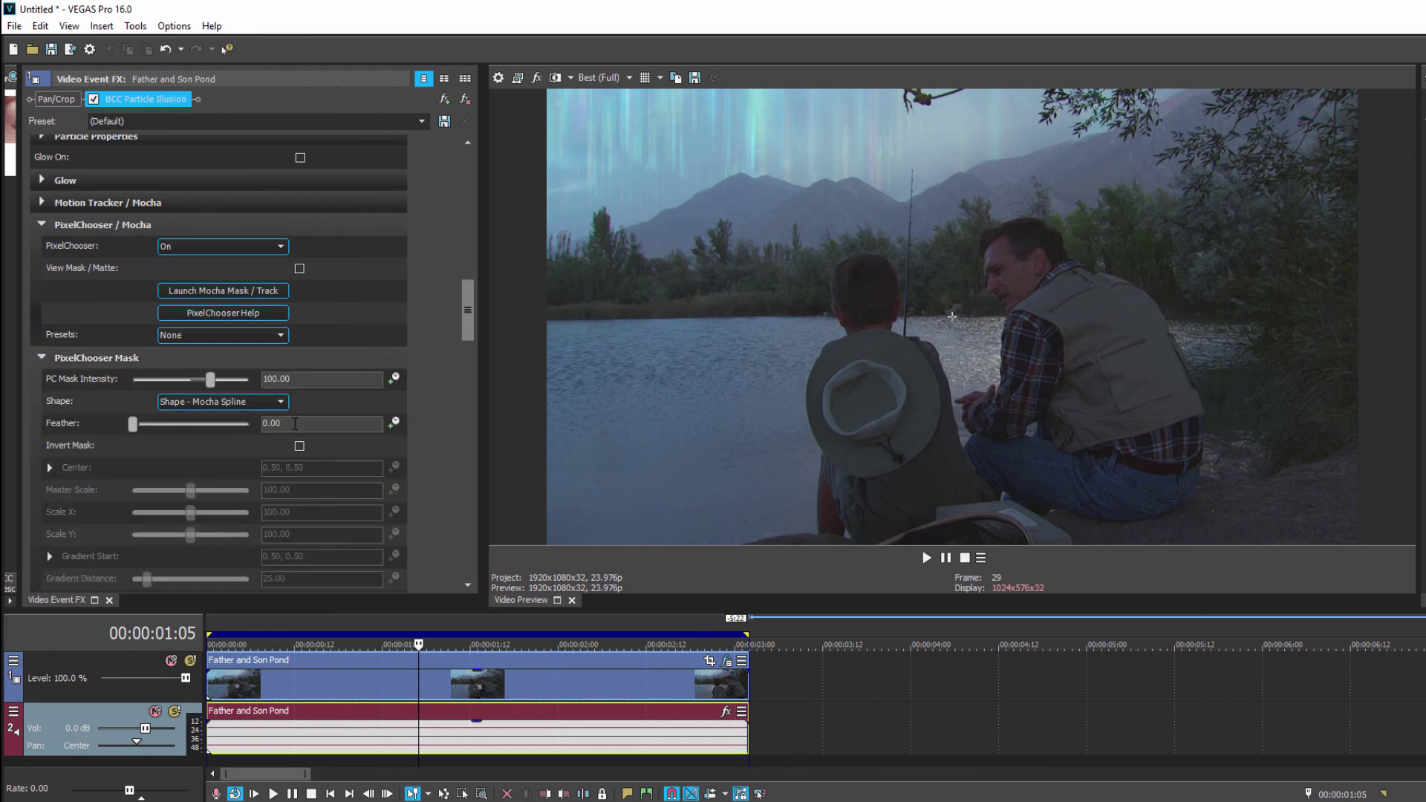
{"action": "left_click", "coordinate": [294, 423]}
{"action": "type", "text": "4"}
{"action": "key", "text": "Return"}
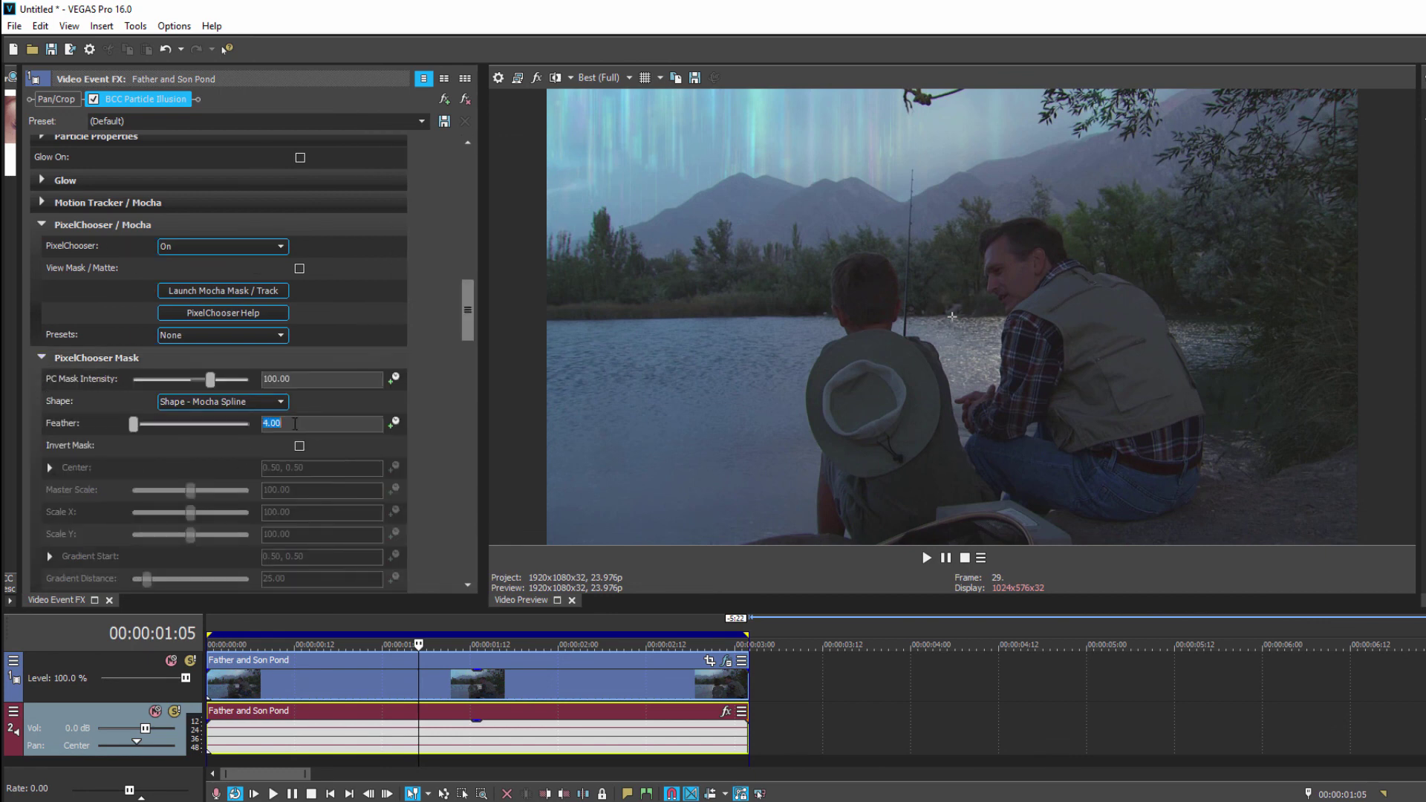